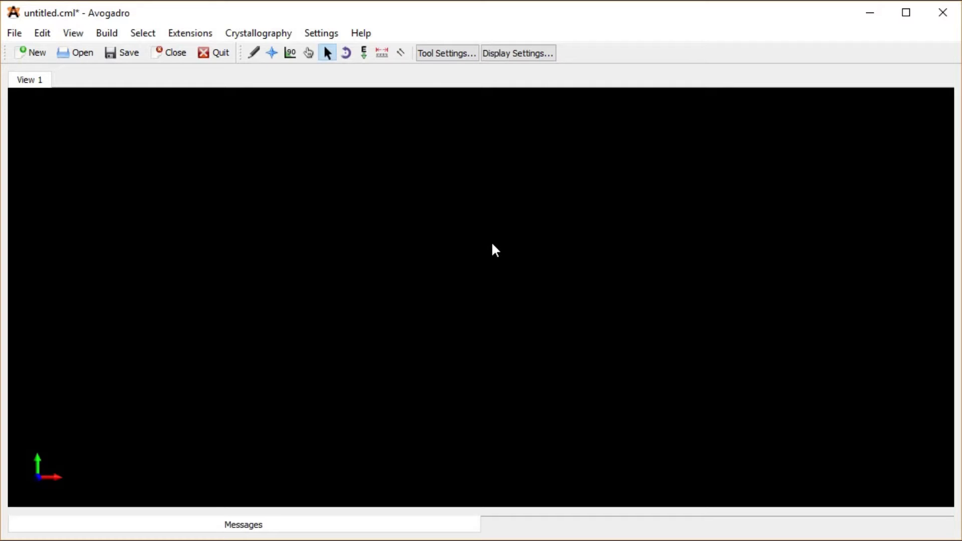
Dock the Selection Settings panel, showing Atom/Bond selection mode, beside the empty molecule view
click(443, 56)
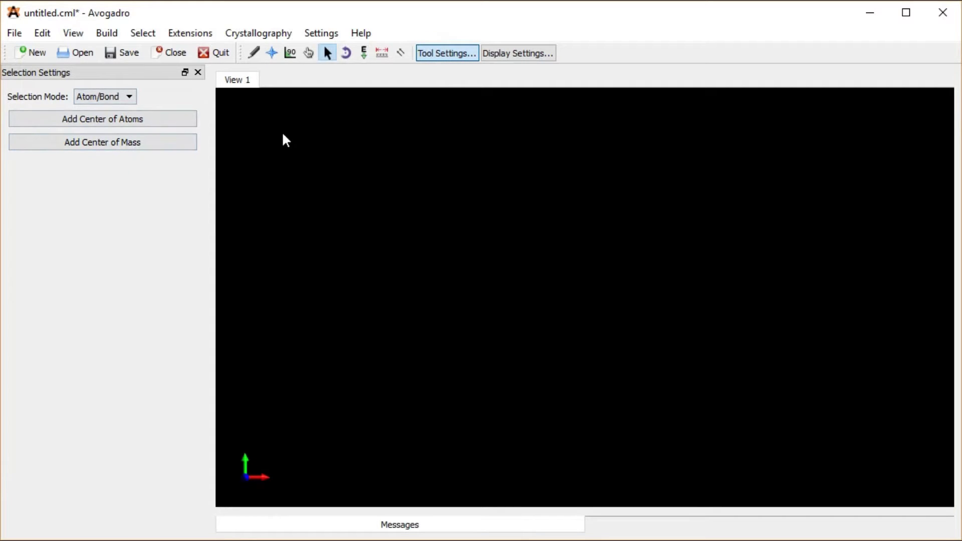
Set the Draw tool's element to Argon (18) from the periodic table
click(255, 53)
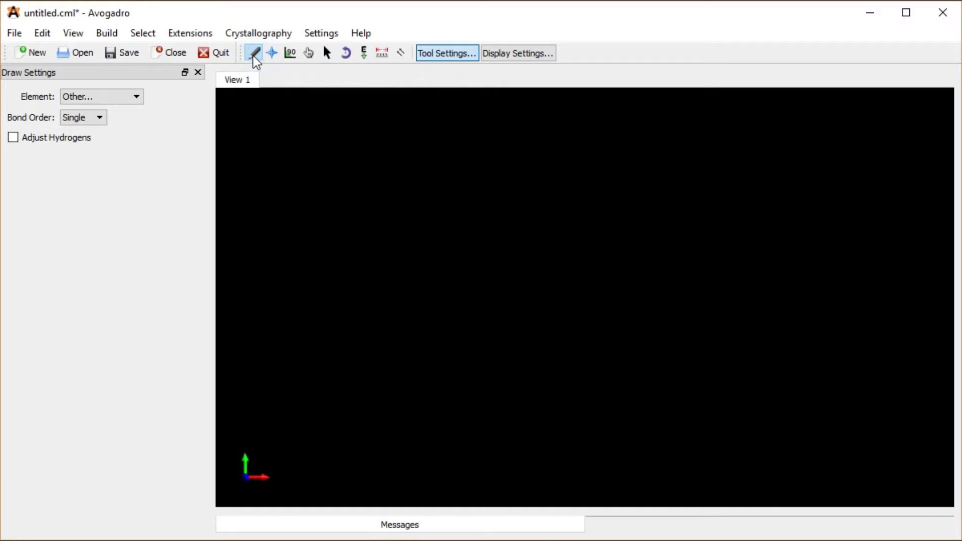
click(122, 95)
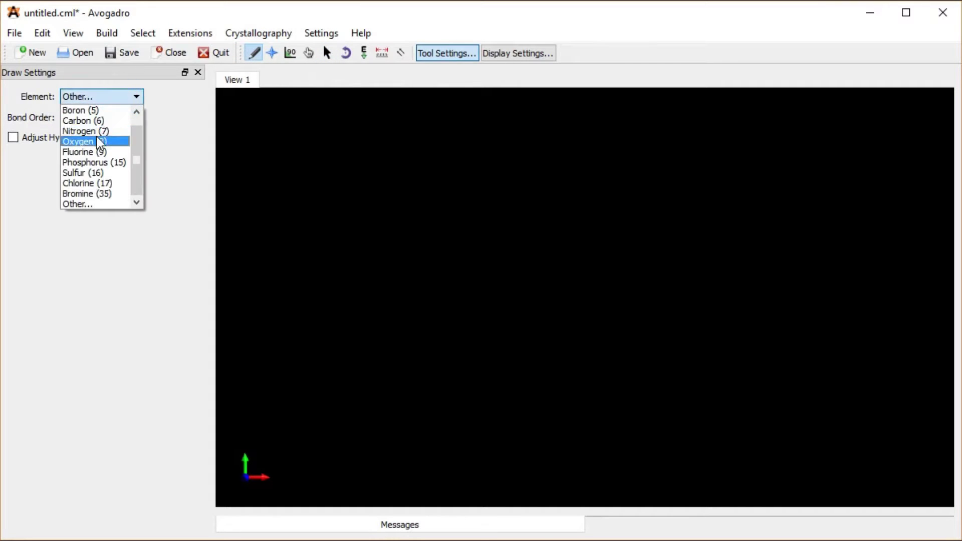
click(97, 137)
click(118, 95)
click(99, 120)
click(135, 95)
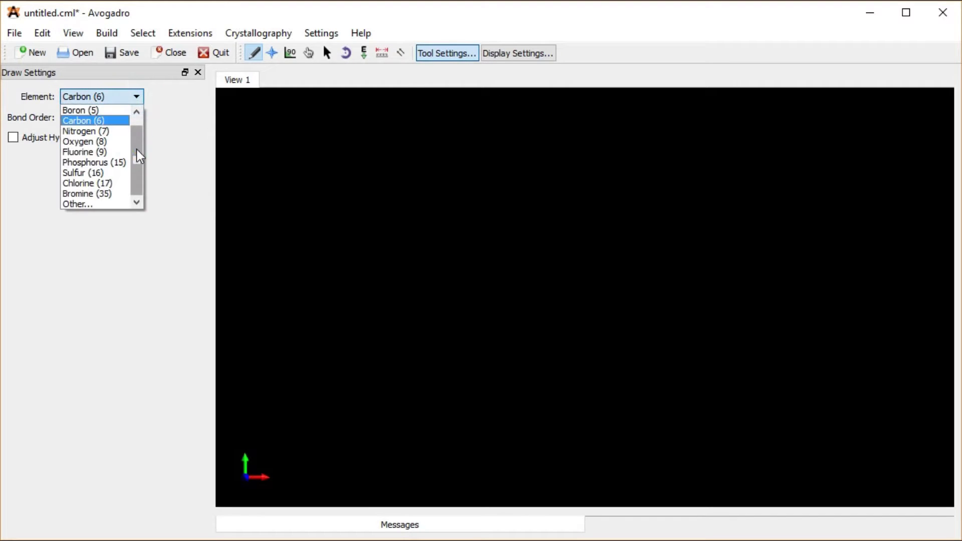
drag(139, 158, 134, 116)
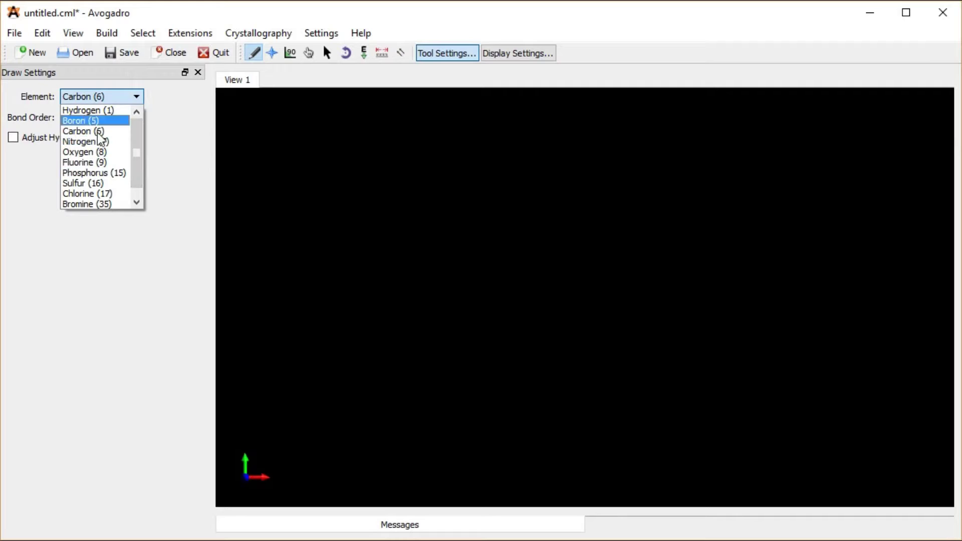
drag(133, 151, 142, 176)
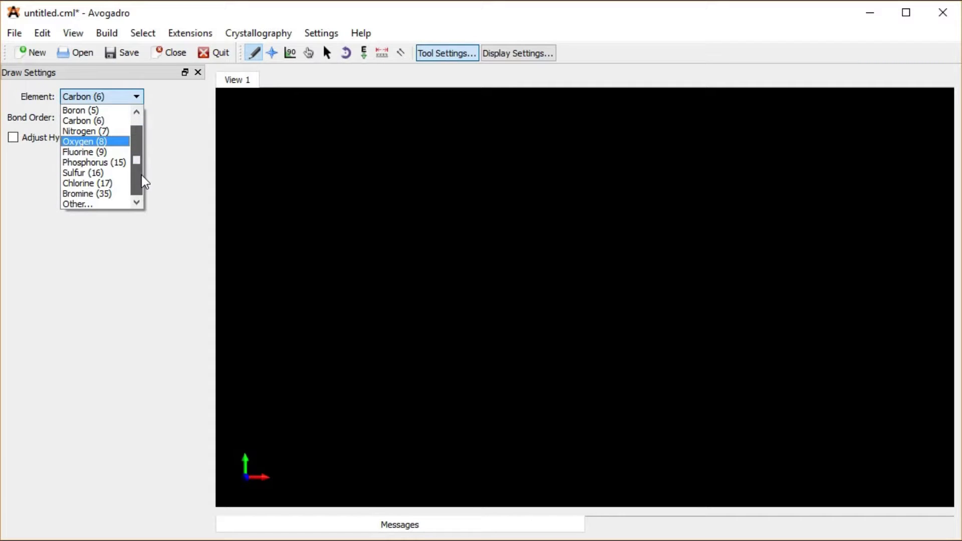
click(93, 204)
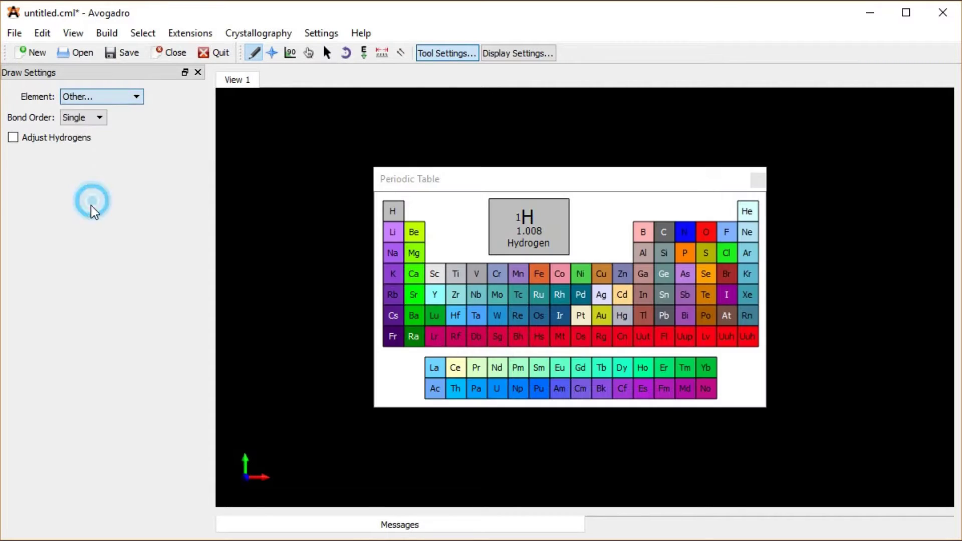
click(745, 253)
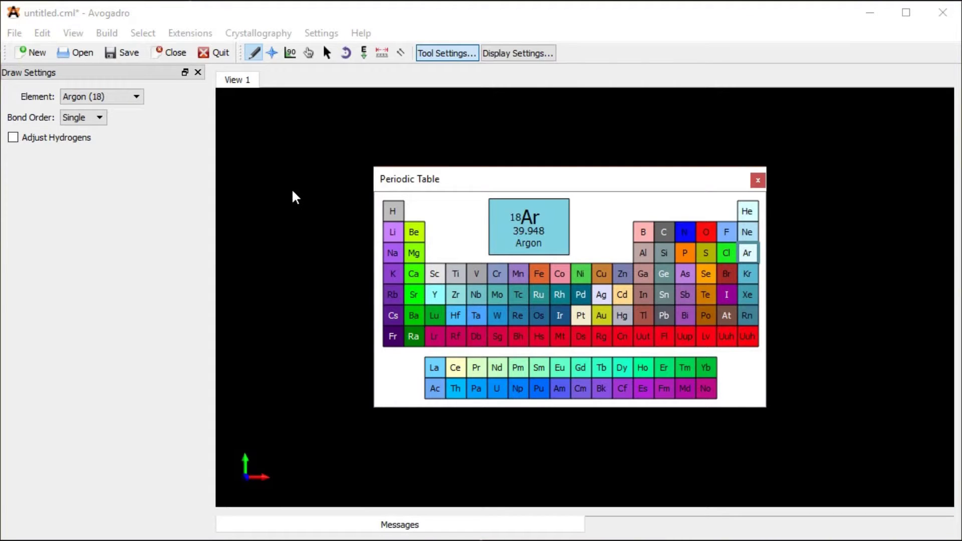
click(755, 181)
Place a test argon atom in the empty view, then select and delete it
click(525, 235)
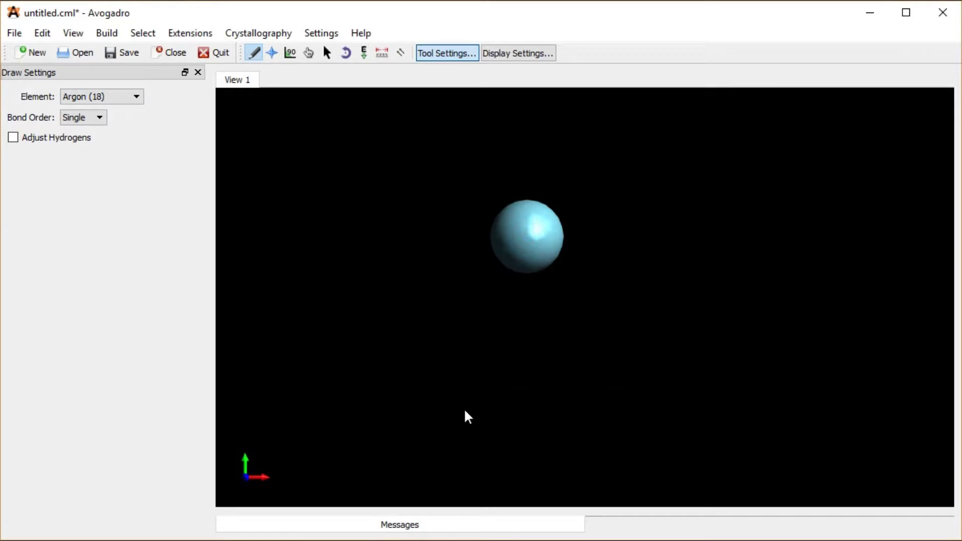
click(327, 53)
drag(446, 163, 537, 301)
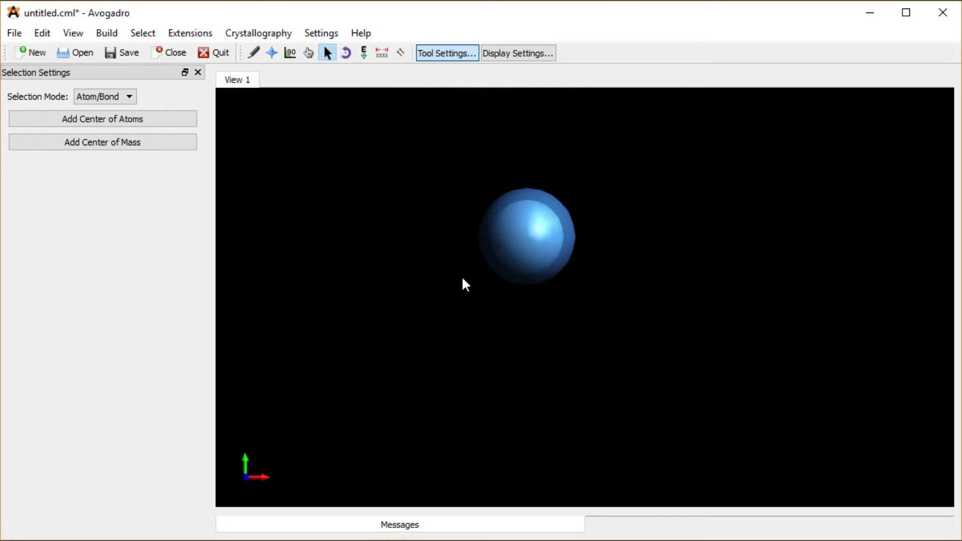
key(Delete)
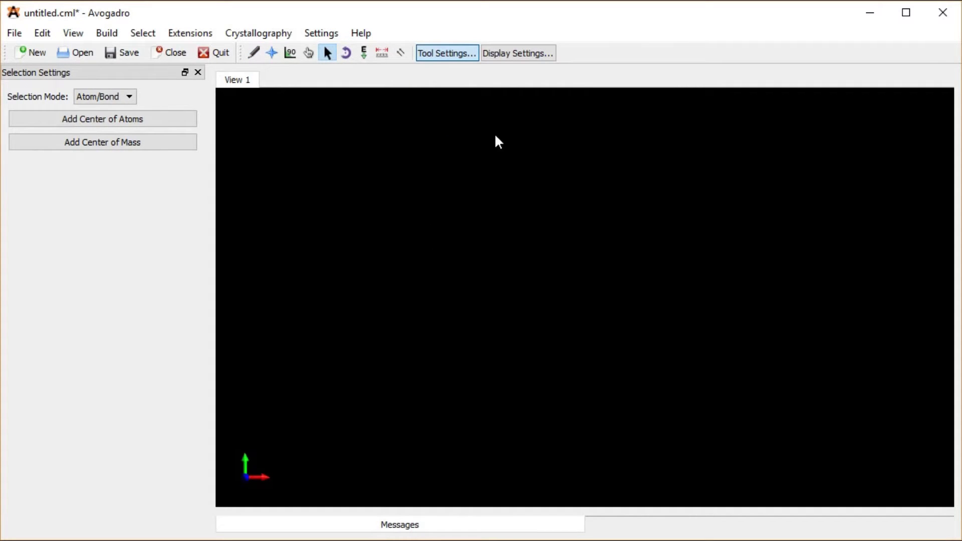
Switch the element back to Carbon (6) and sketch four carbons with a bonded triangle
click(254, 54)
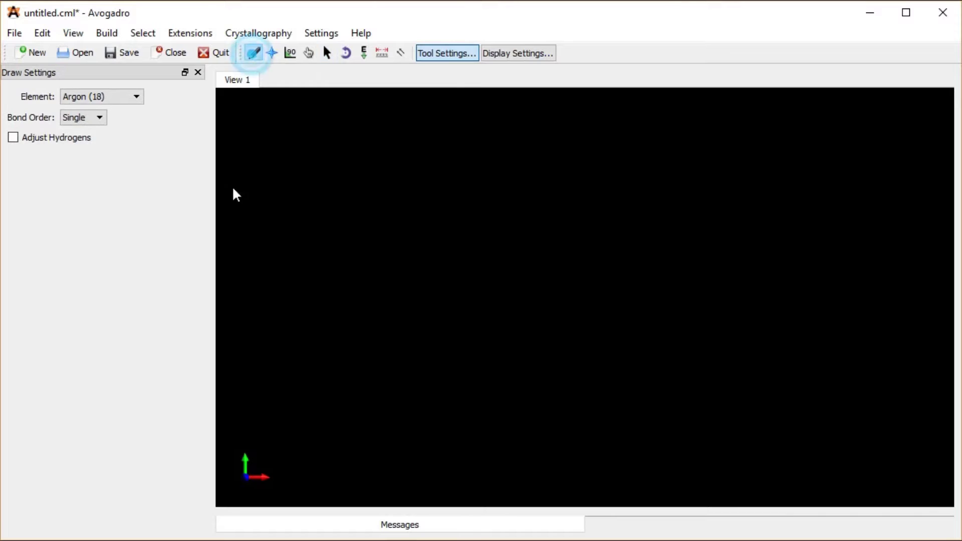
click(96, 95)
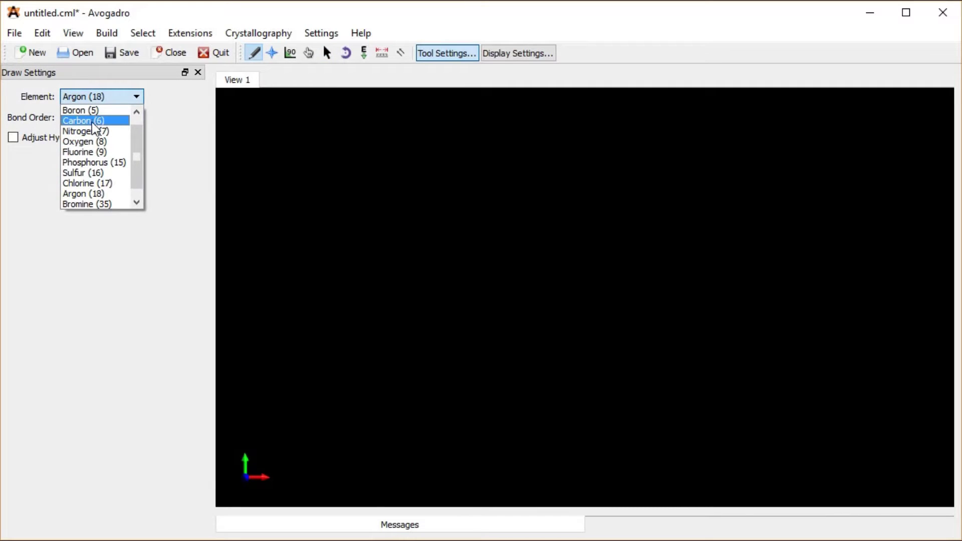
click(94, 120)
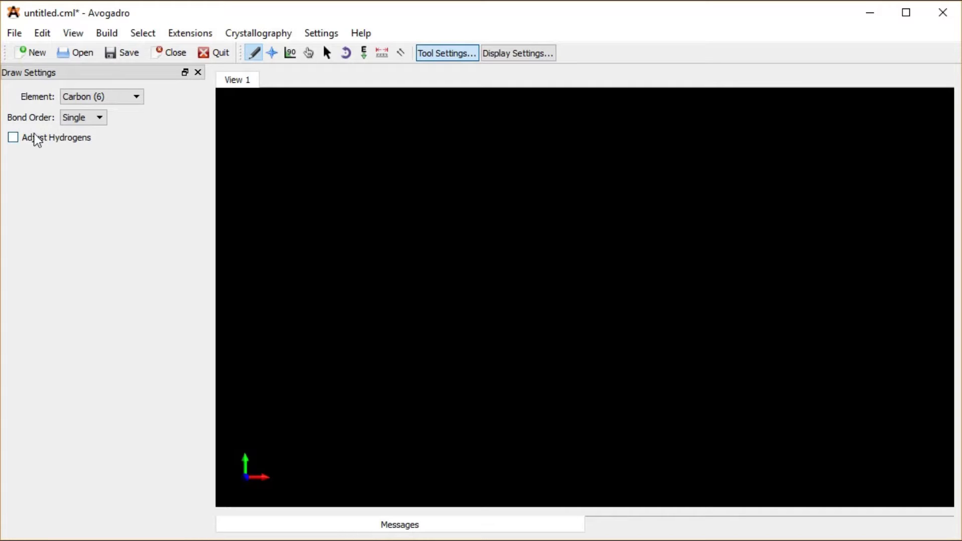
click(535, 279)
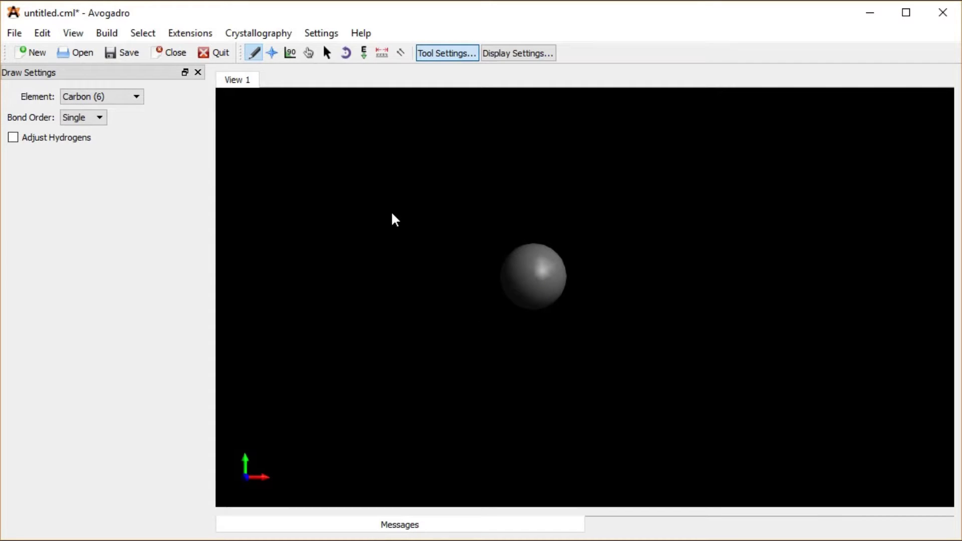
mouse_move(383, 234)
mouse_down()
mouse_move(448, 262)
mouse_move(457, 242)
mouse_up()
mouse_move(494, 212)
mouse_down()
mouse_move(507, 193)
mouse_move(499, 188)
mouse_up()
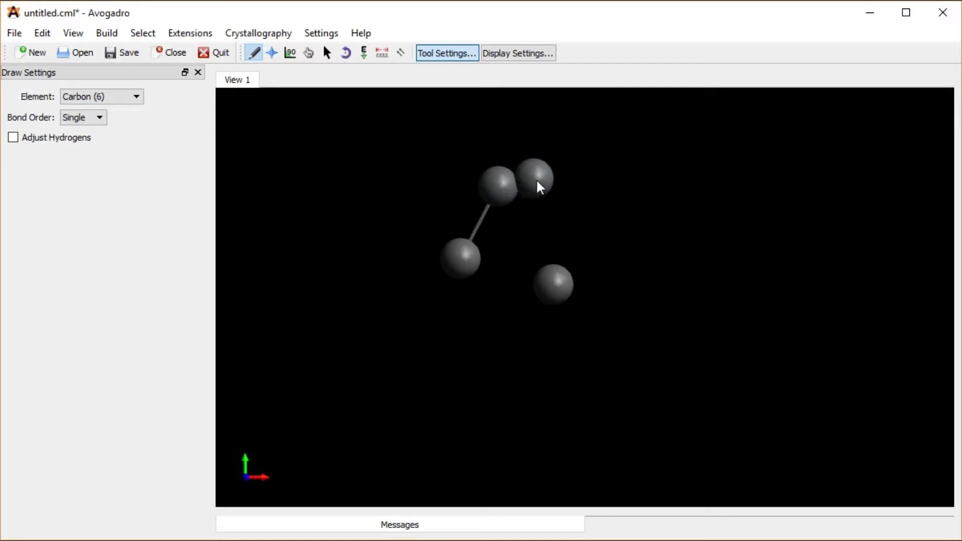
drag(558, 180, 580, 182)
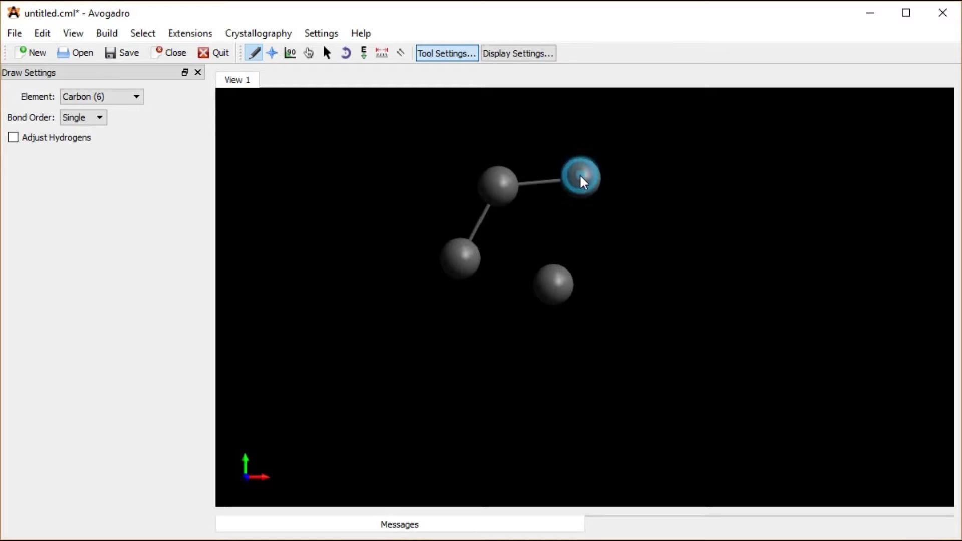
drag(550, 208, 482, 253)
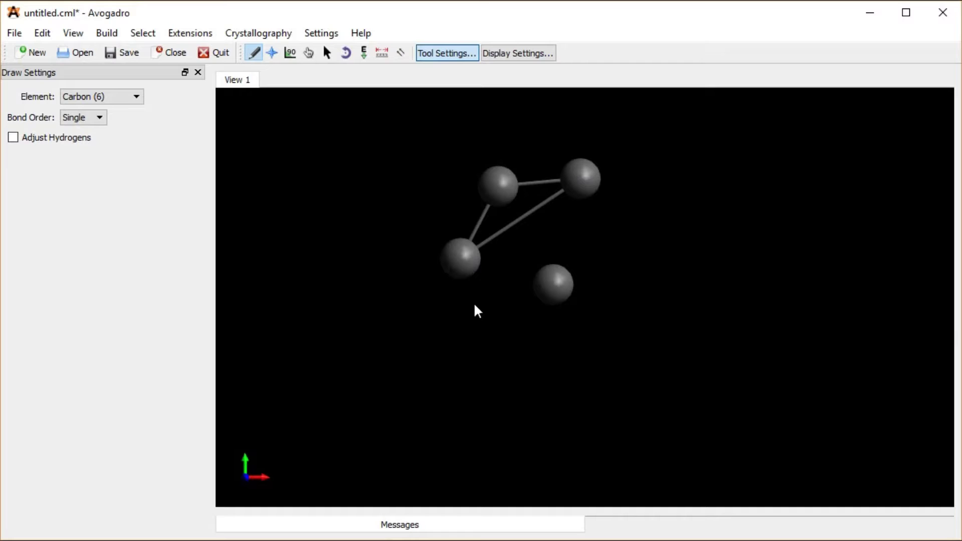
Box-select the entire carbon sketch and delete it
click(328, 53)
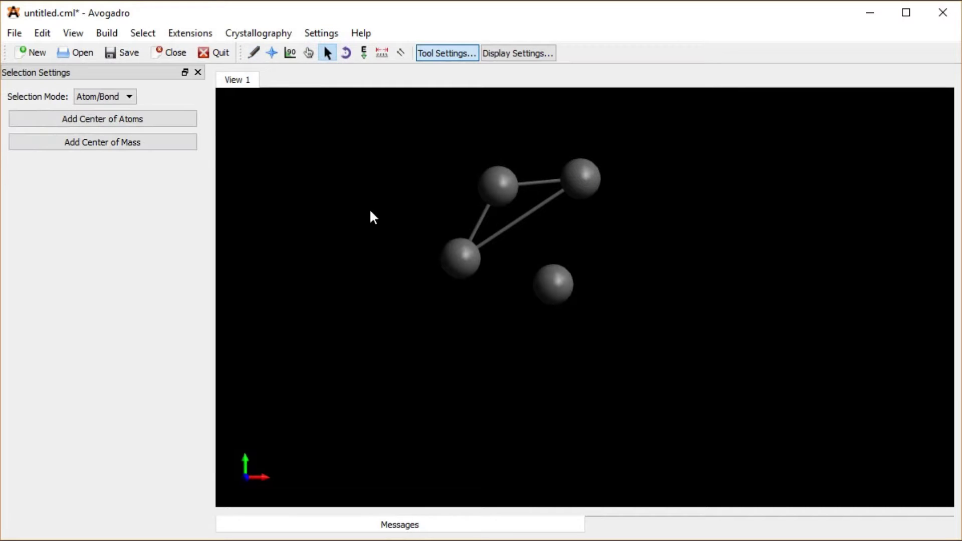
click(253, 53)
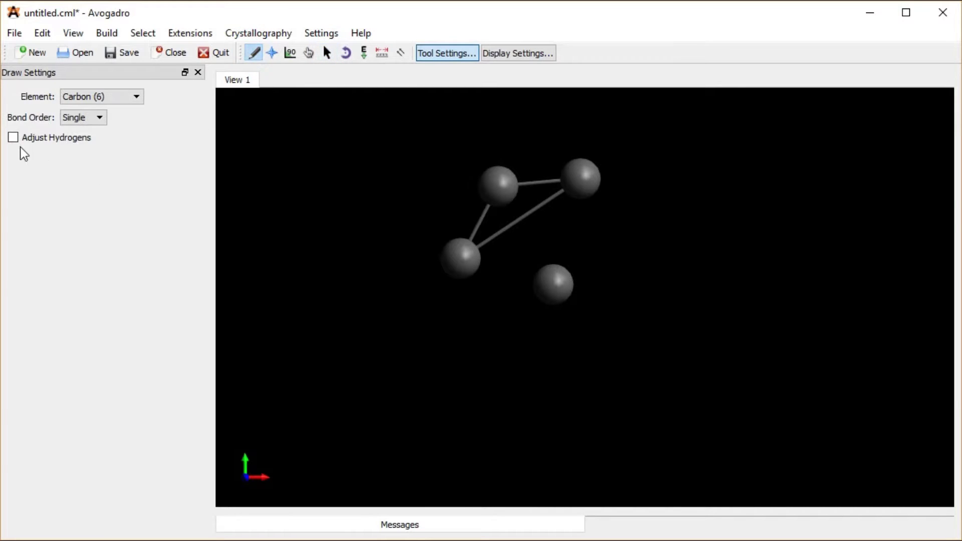
click(328, 53)
drag(410, 143, 567, 339)
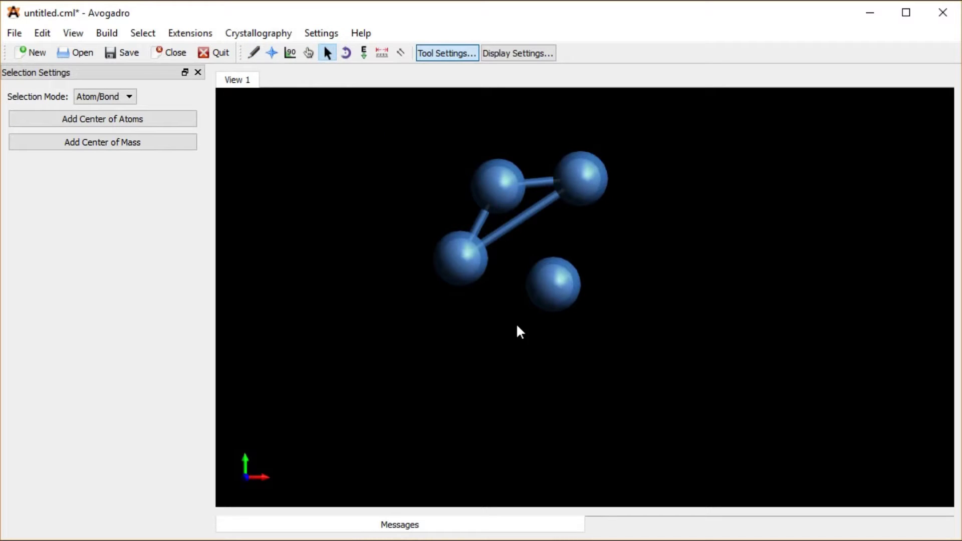
key(Delete)
click(253, 52)
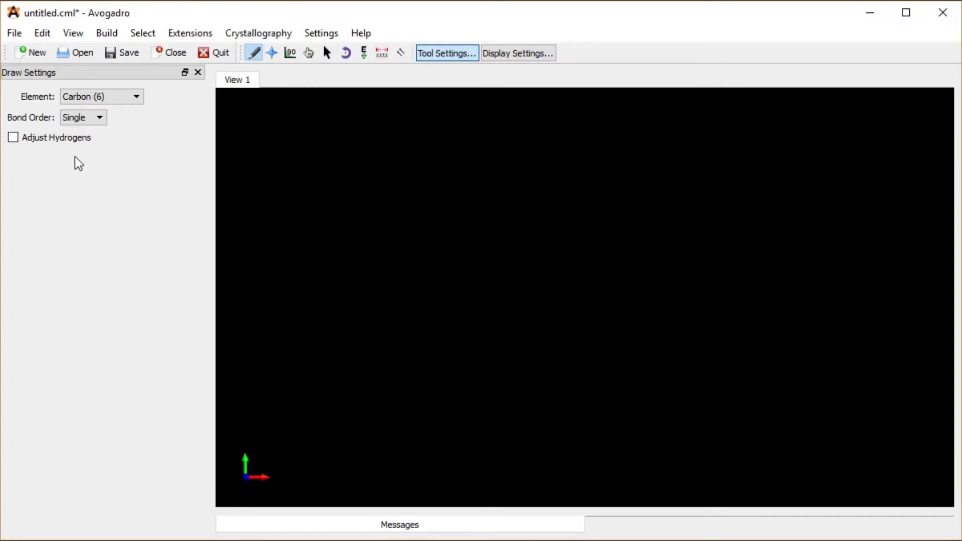
Turn on Adjust Hydrogens and place a methane molecule, zooming to view it
click(14, 138)
click(457, 239)
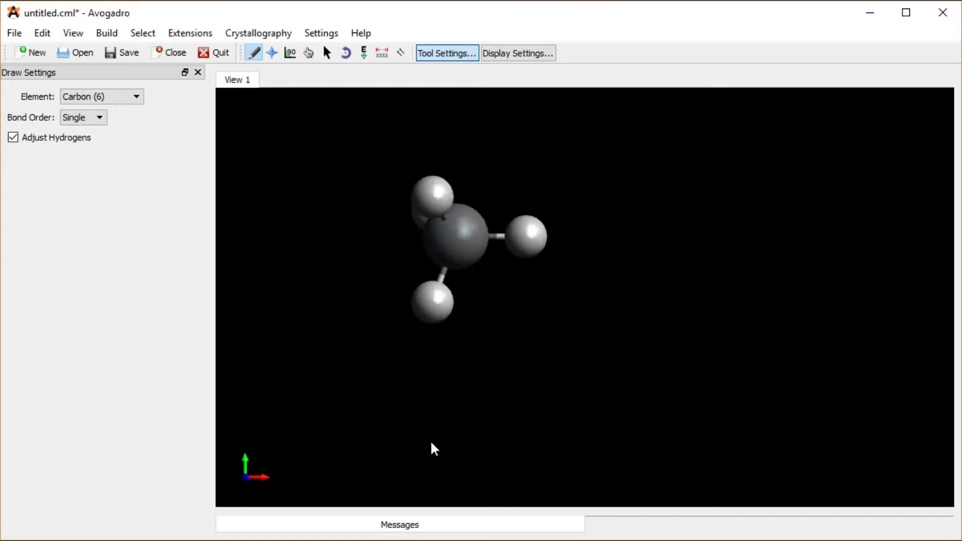
scroll(472, 277, down, 5)
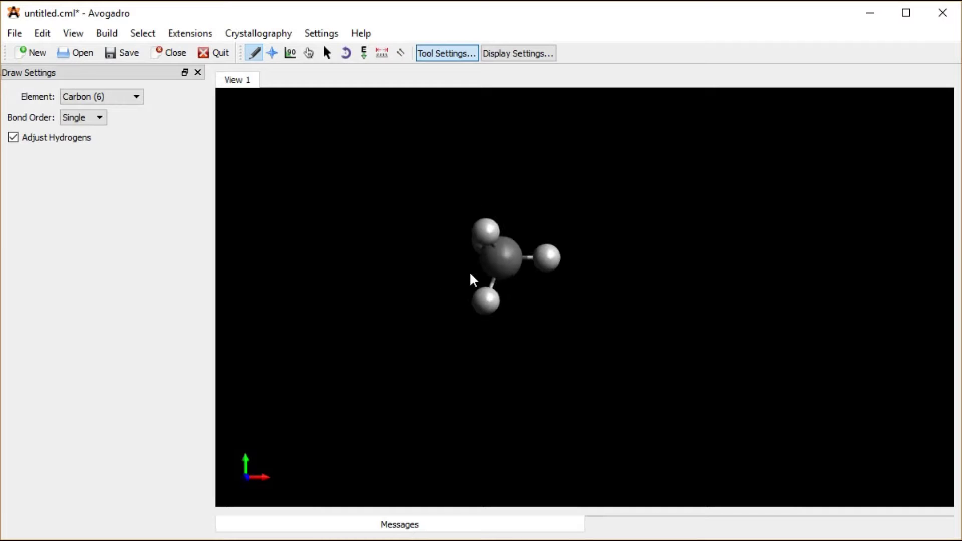
scroll(470, 275, up, 5)
scroll(471, 275, down, 3)
scroll(471, 277, up, 2)
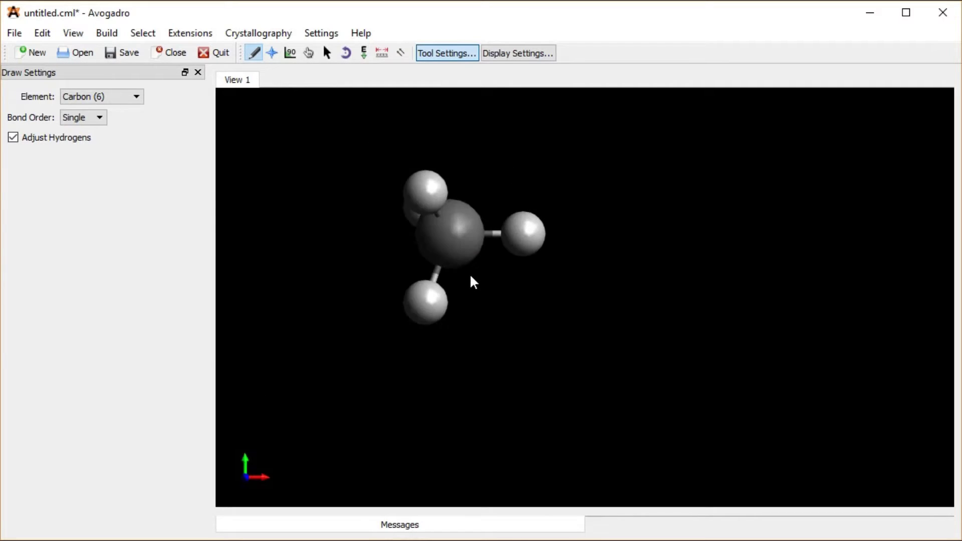
scroll(471, 276, down, 3)
scroll(470, 276, up, 2)
scroll(470, 276, down, 1)
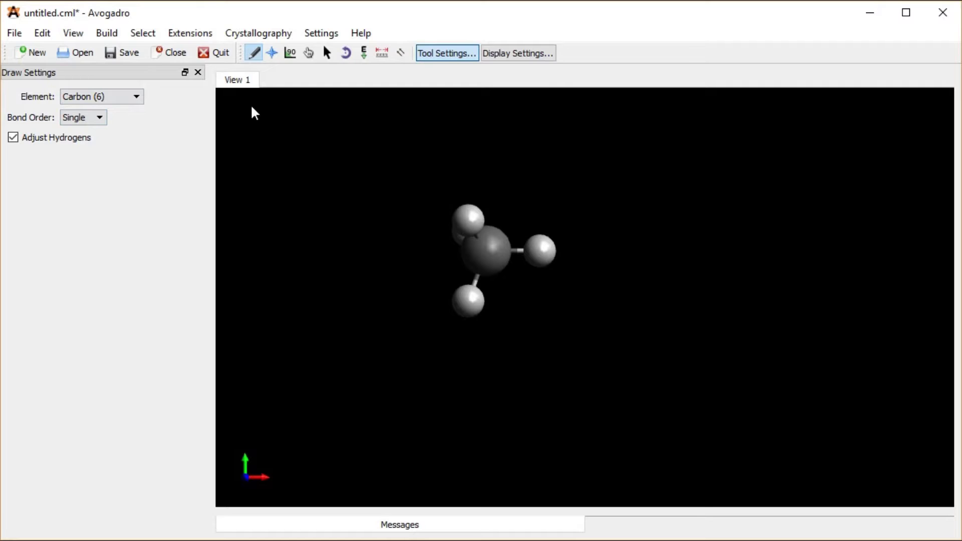
Select the whole methane molecule and delete it
click(327, 52)
drag(401, 186, 474, 344)
key(Delete)
Draw an ethane pair and grow new carbons from it until a six-carbon ring closes
click(253, 52)
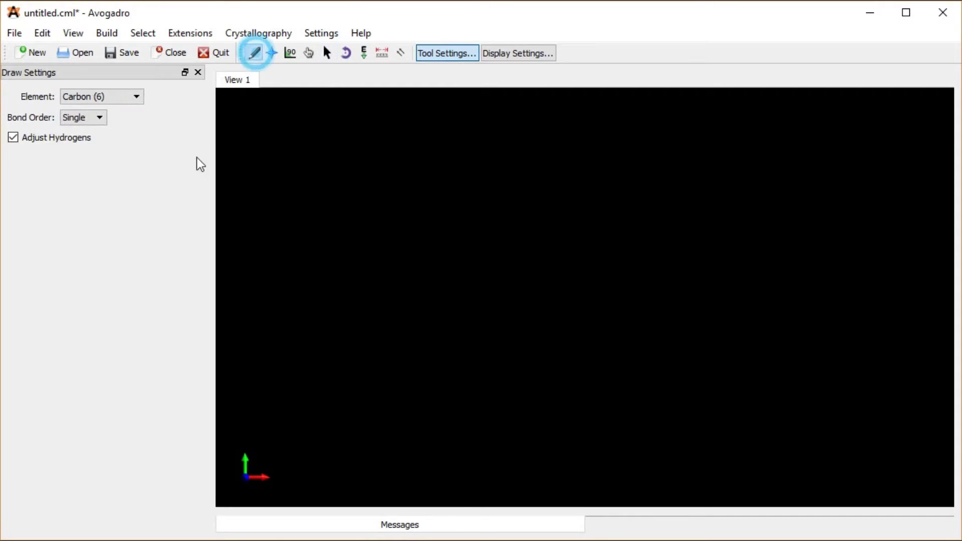
drag(446, 270, 568, 284)
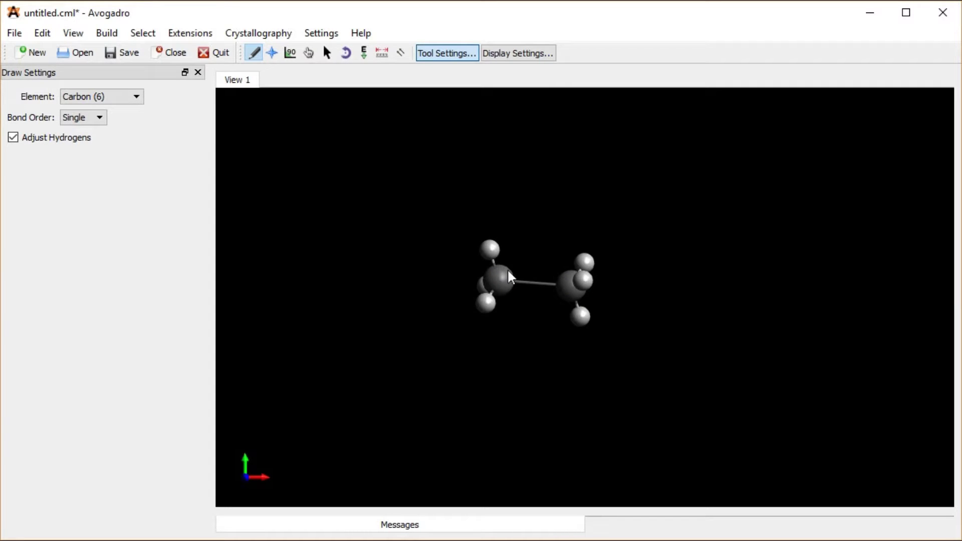
drag(495, 260, 483, 228)
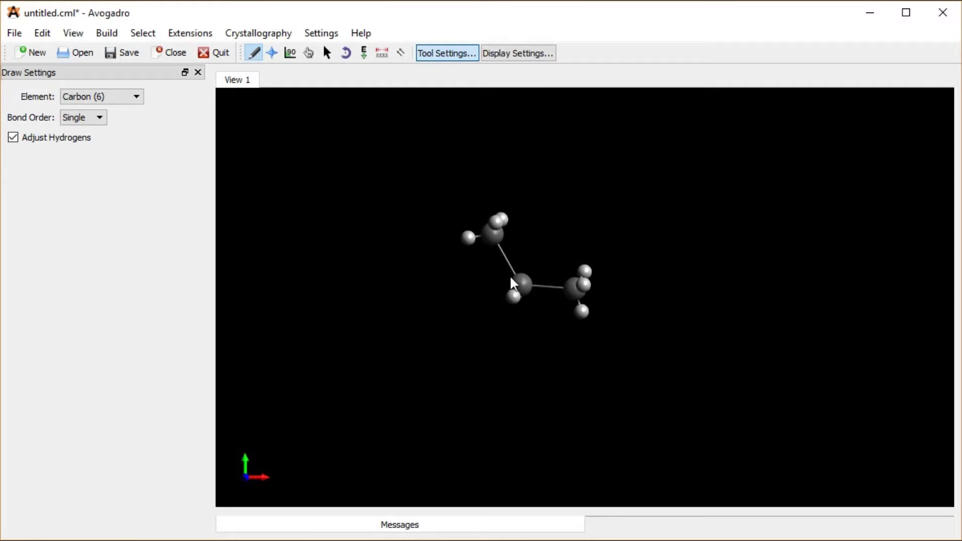
drag(493, 235, 570, 291)
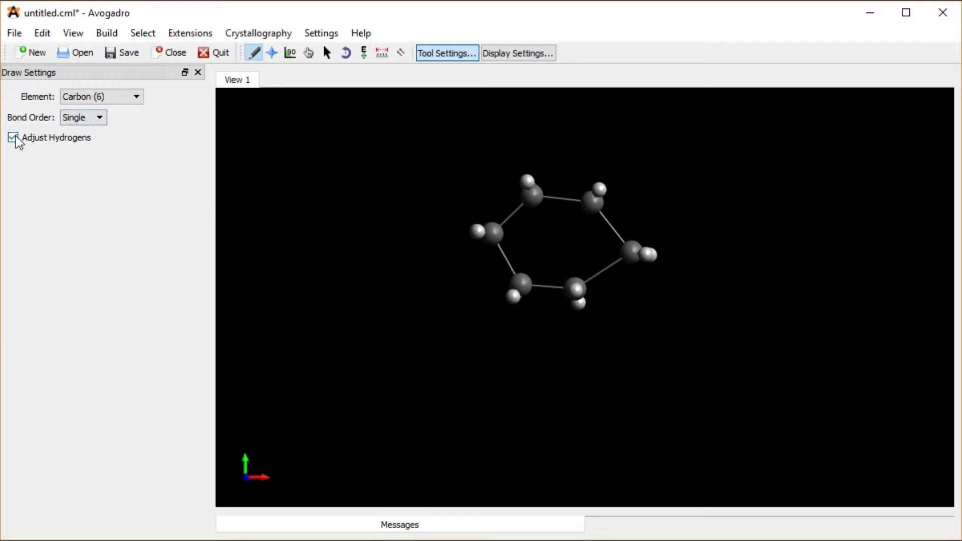
Delete the hydrogens on the left and top carbons, then restore them with Build > Add Hydrogens
click(327, 52)
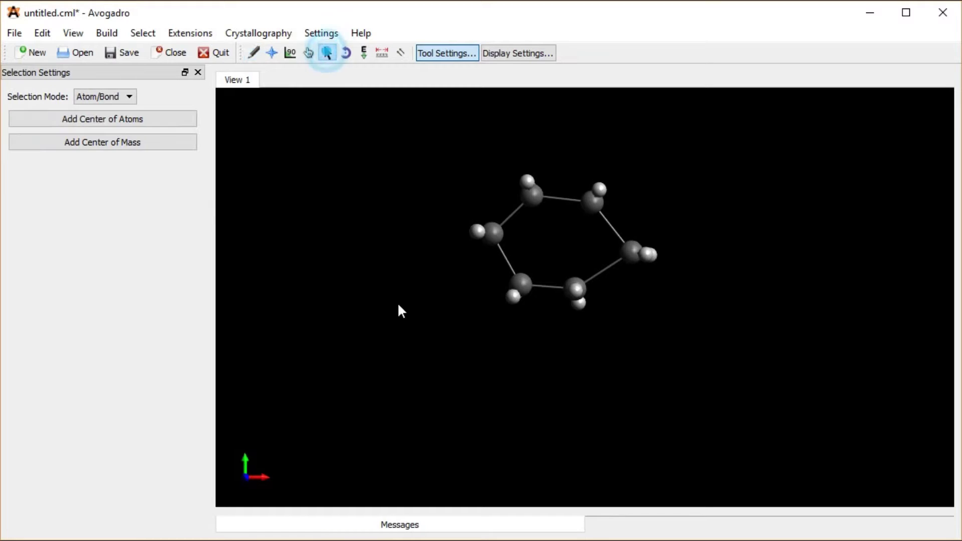
drag(461, 248, 477, 253)
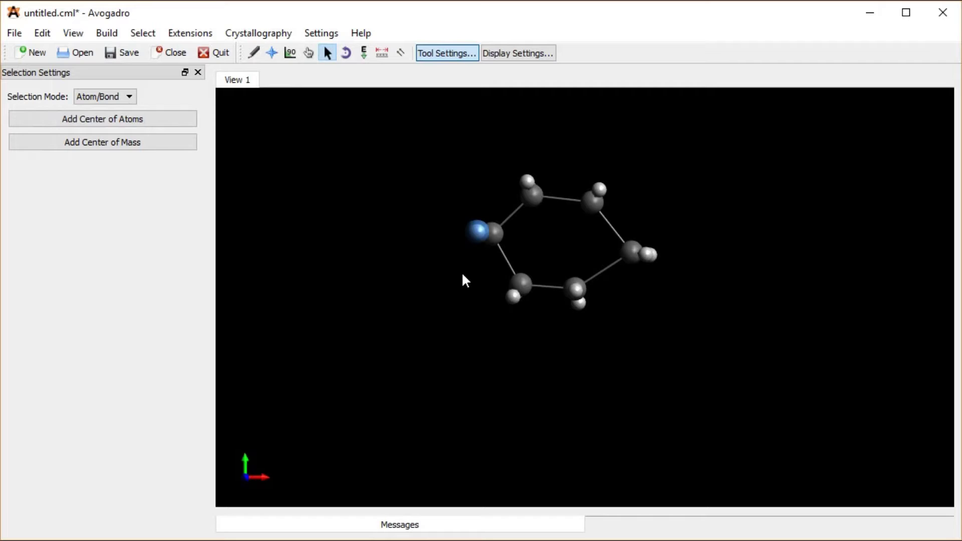
key(Delete)
drag(501, 149, 532, 180)
key(Delete)
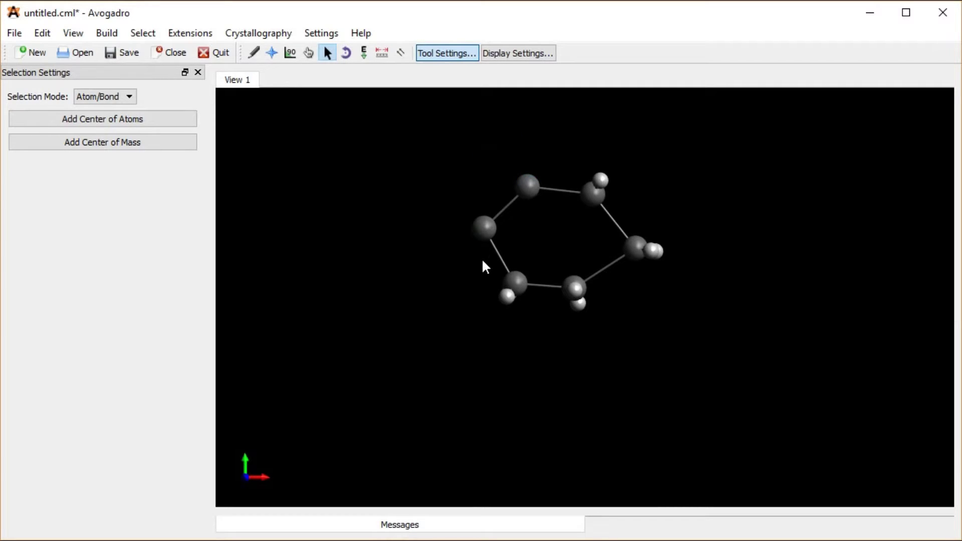
click(103, 34)
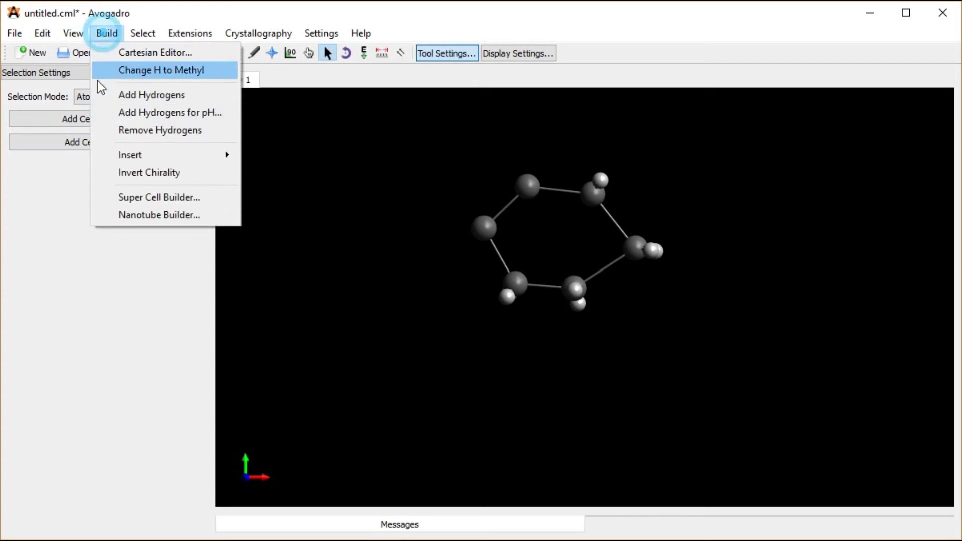
click(143, 95)
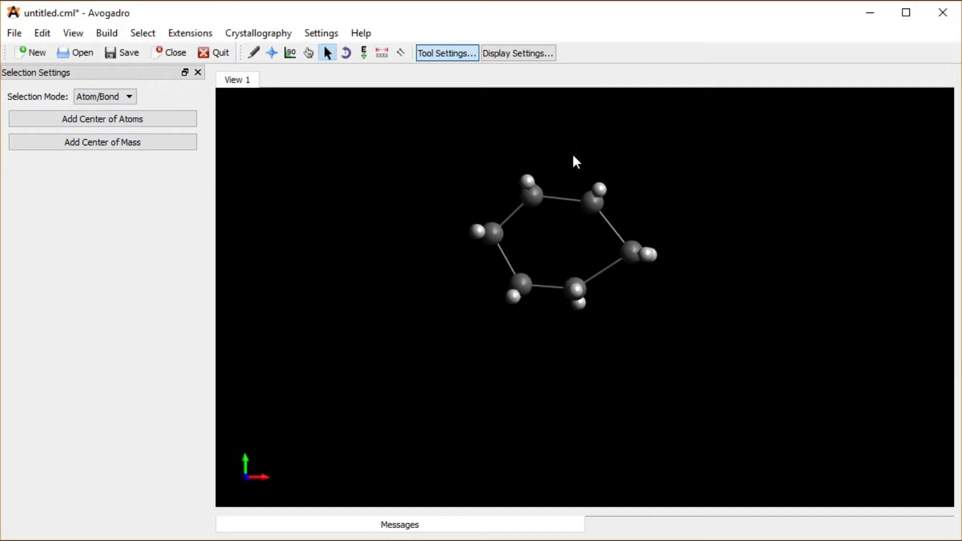
Rotate the hydrogenated six-carbon ring to inspect it from several sides, ending face-on
click(272, 53)
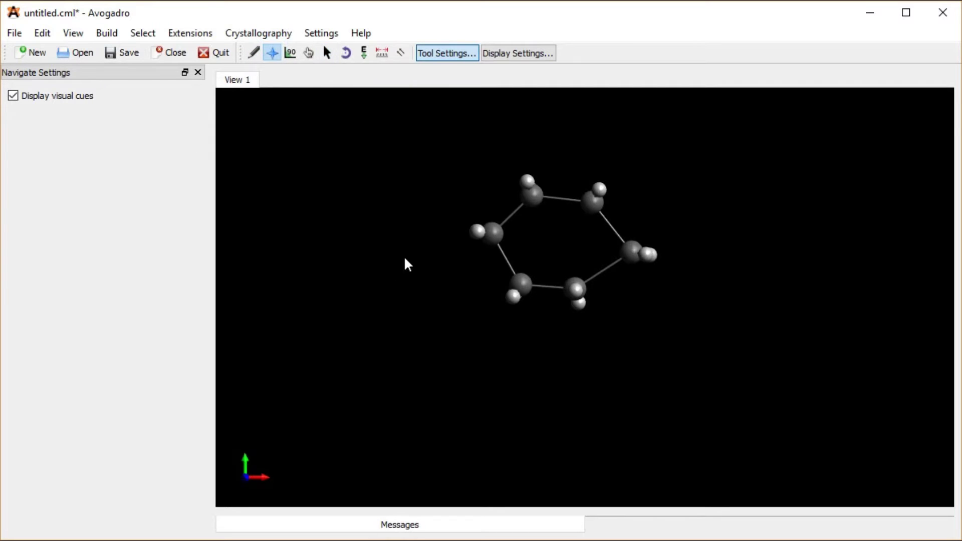
drag(409, 290, 415, 208)
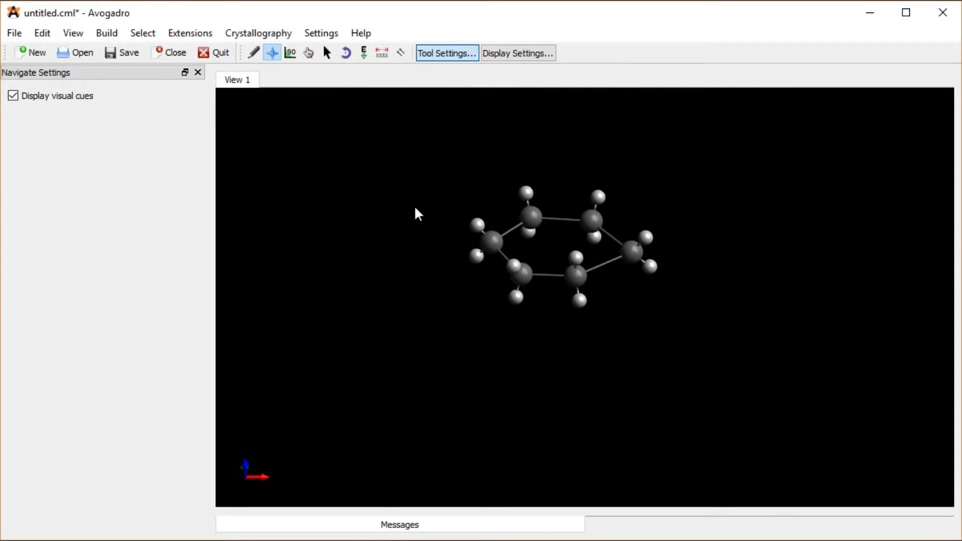
drag(366, 293, 656, 431)
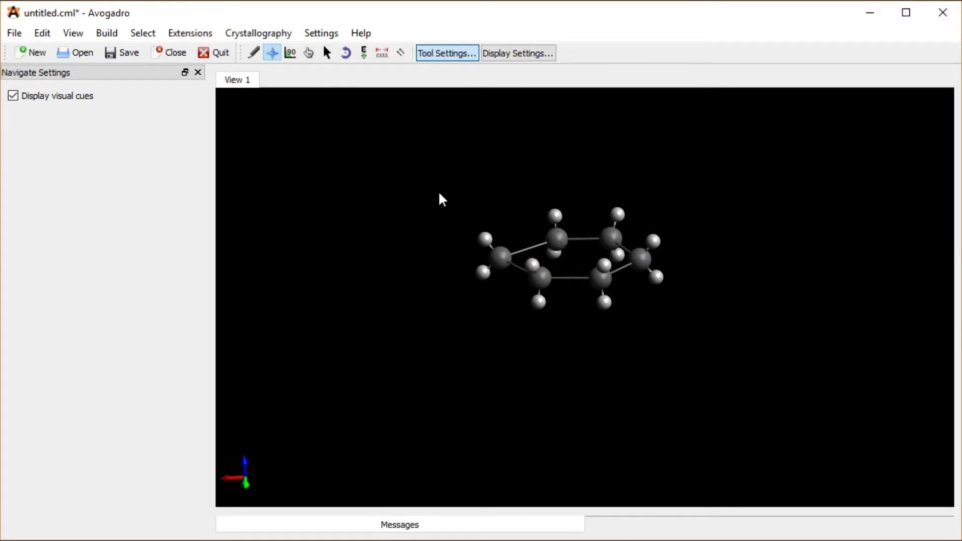
drag(500, 166, 524, 189)
drag(723, 290, 619, 199)
drag(730, 208, 586, 427)
drag(681, 201, 594, 354)
drag(722, 227, 498, 441)
drag(473, 176, 435, 233)
drag(389, 191, 467, 275)
Run Optimize Geometry on the ring and rotate it to check the regular hexagon
click(189, 33)
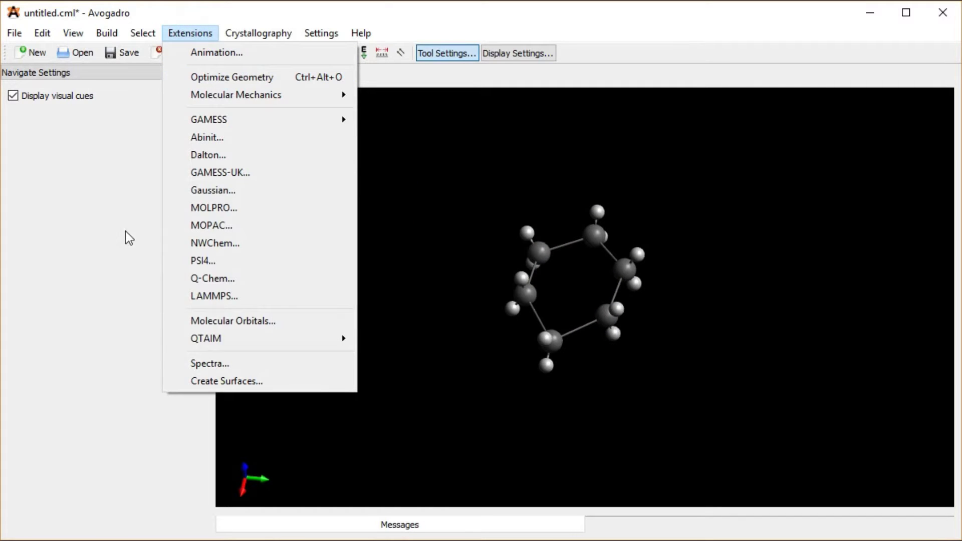
click(248, 77)
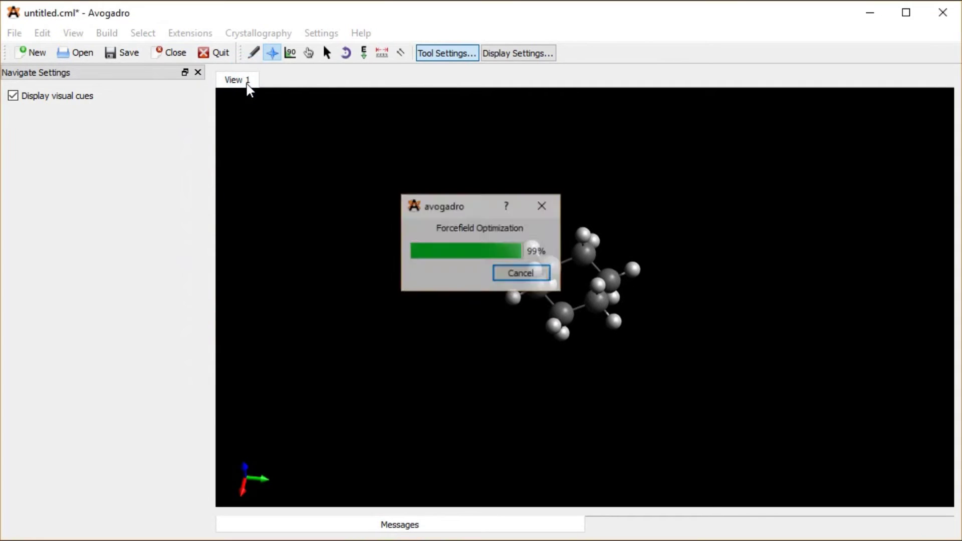
drag(449, 171, 470, 282)
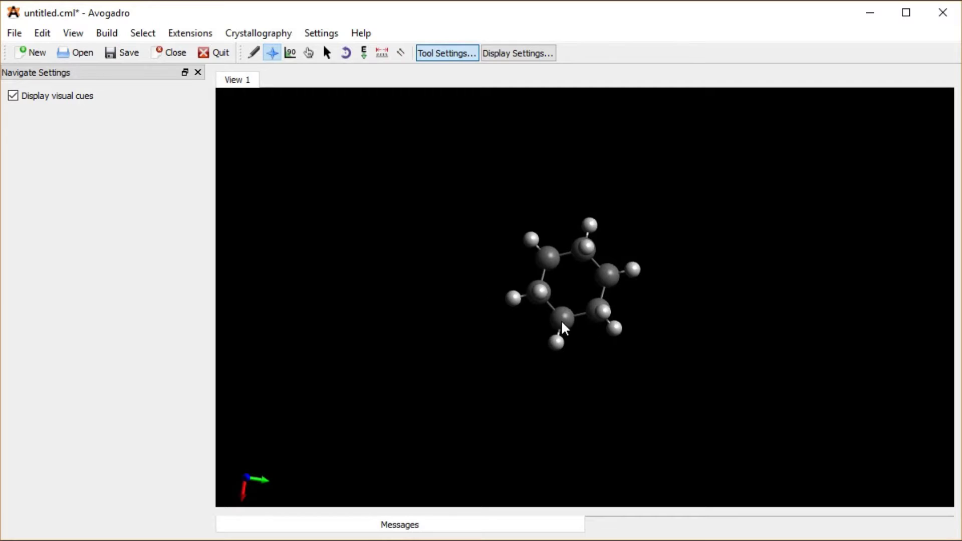
drag(490, 382, 404, 136)
drag(361, 277, 672, 144)
drag(442, 217, 457, 311)
Configure the MMFF94 force field with 5000 steps, Conjugate Gradients, and convergence 10e-10
click(185, 32)
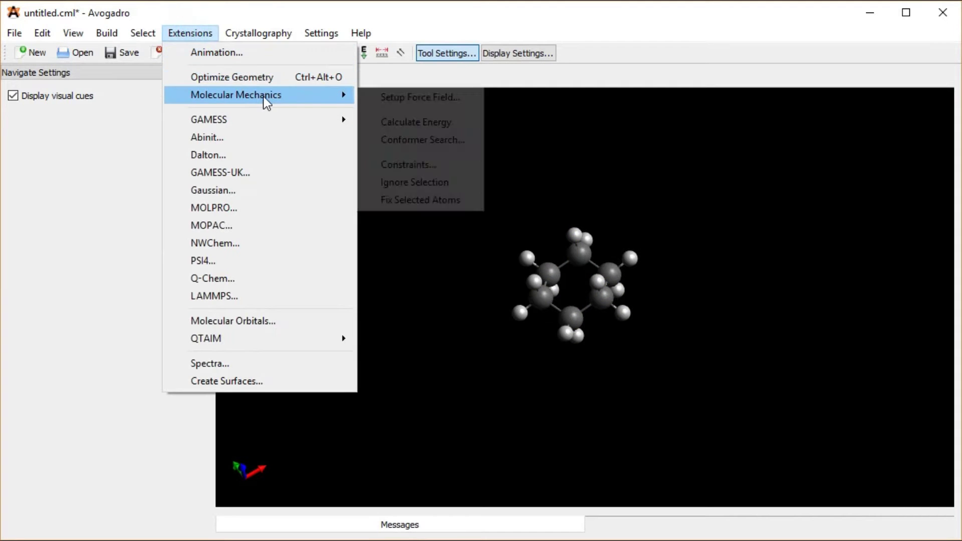
mouse_move(310, 103)
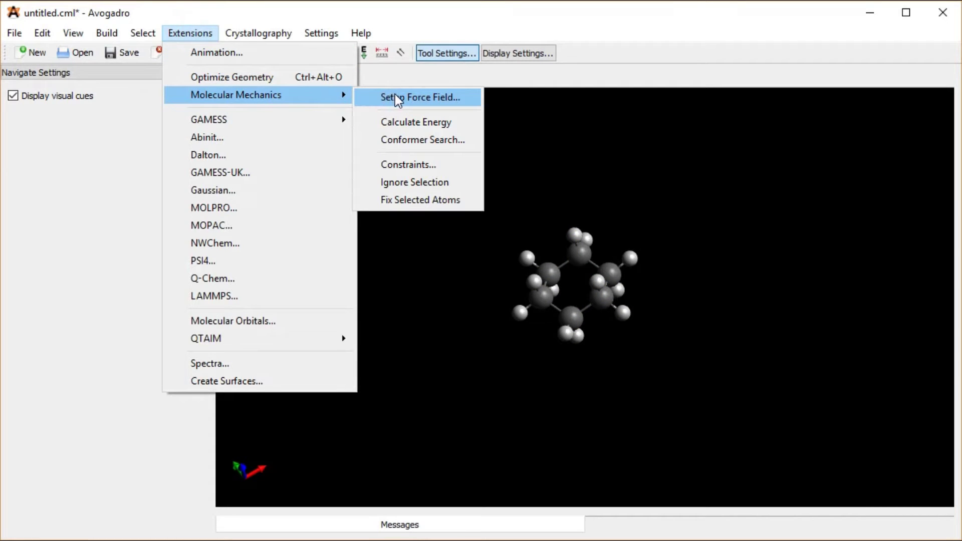
click(380, 97)
double_click(529, 219)
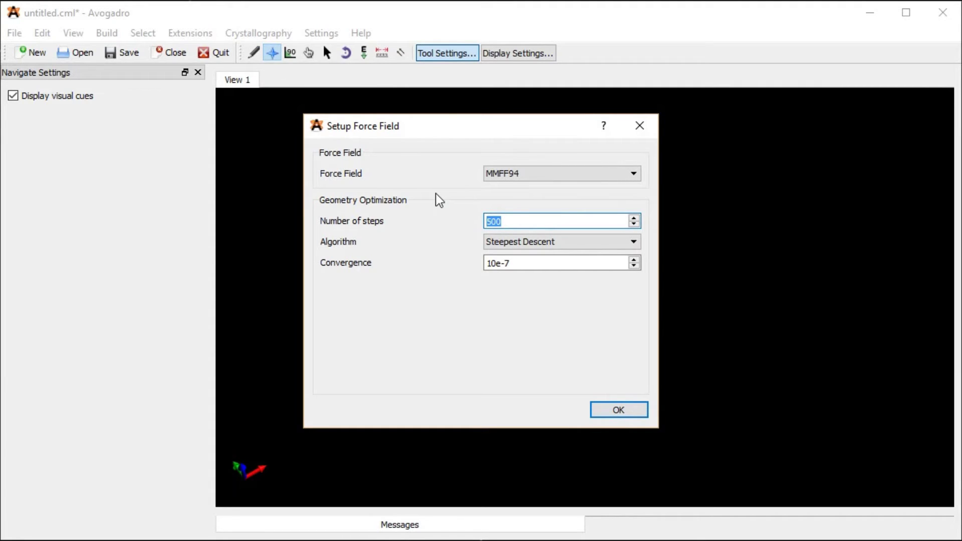
text(5000)
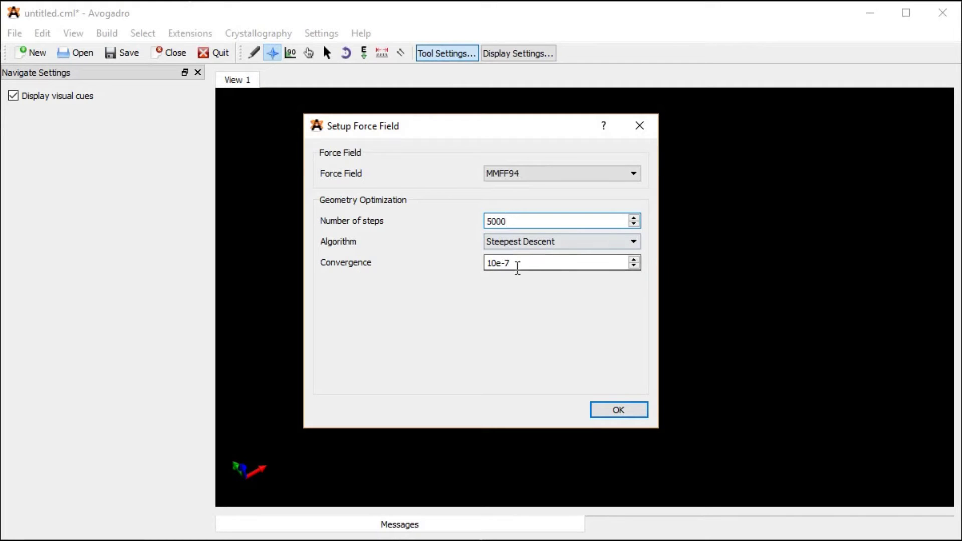
click(544, 240)
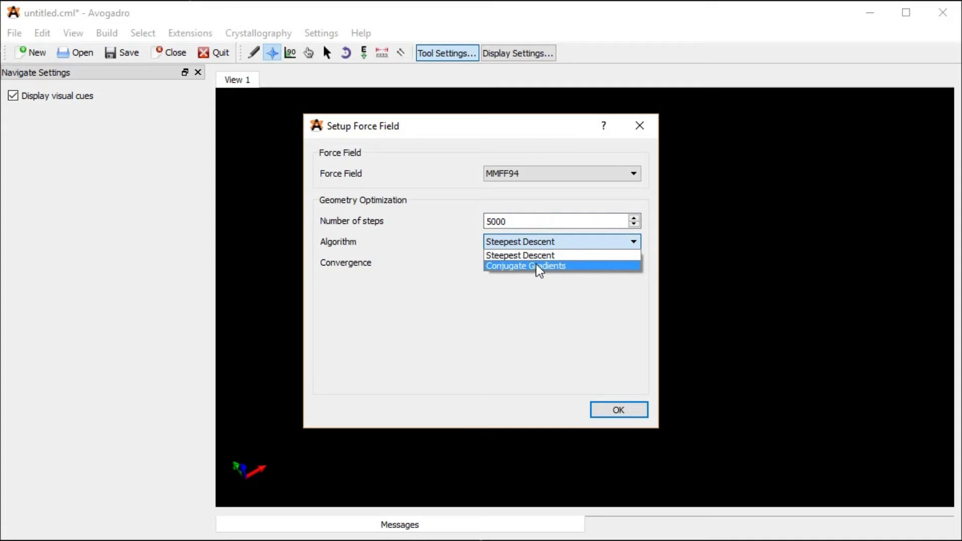
click(536, 264)
click(518, 263)
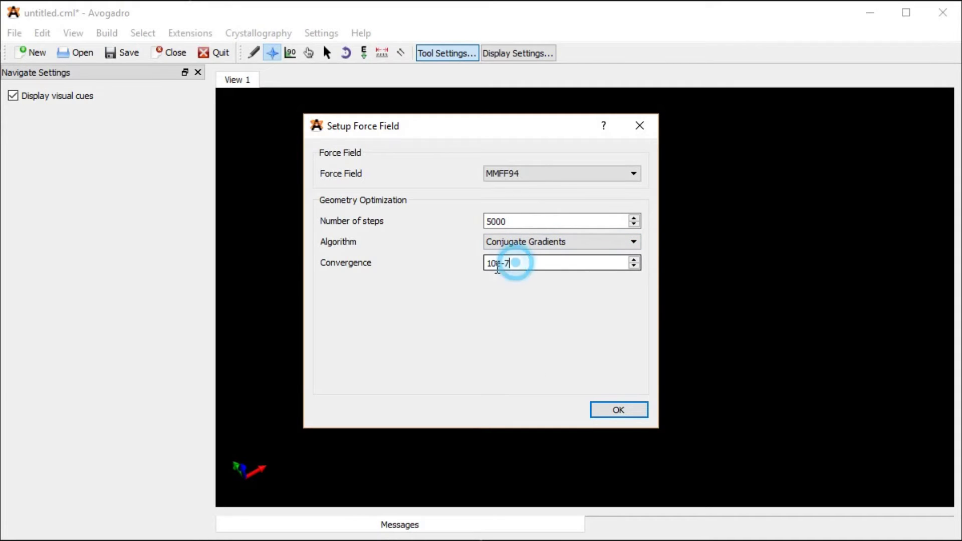
key(BackSpace)
text(10)
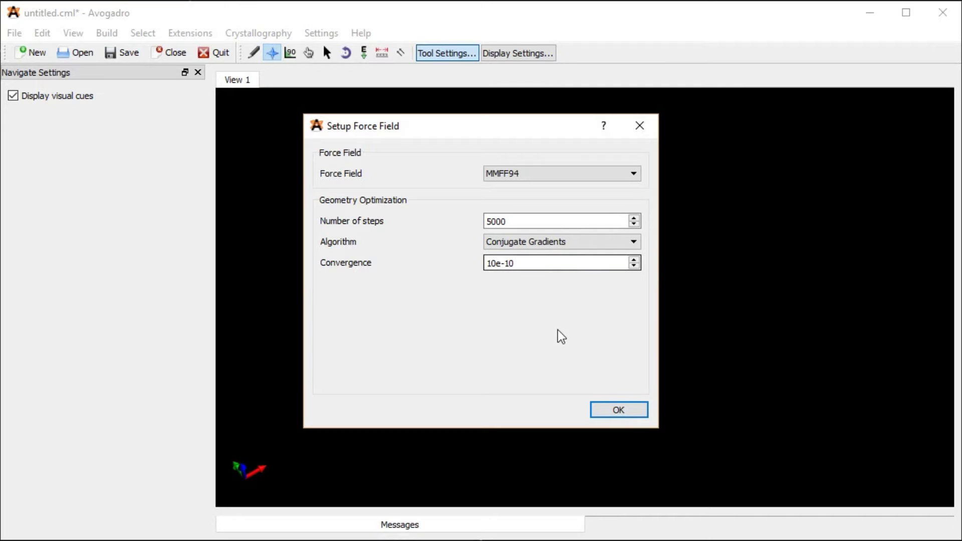
click(614, 413)
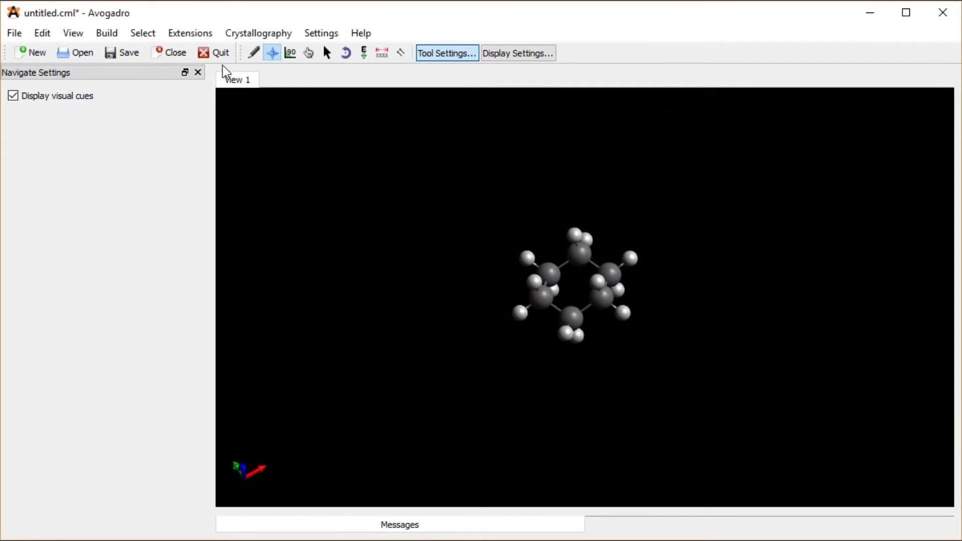
Optimize the ring's geometry with the new force field settings and rotate to inspect
click(179, 31)
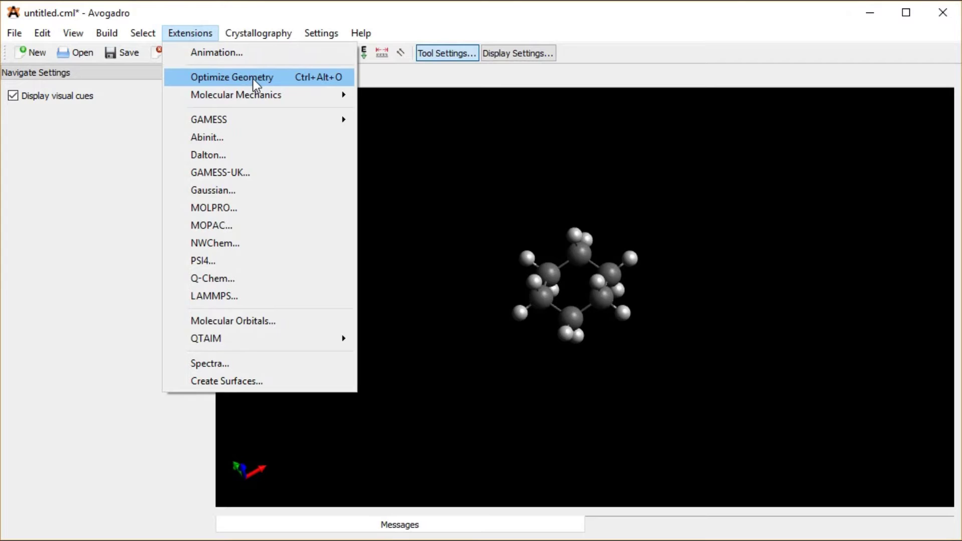
click(254, 76)
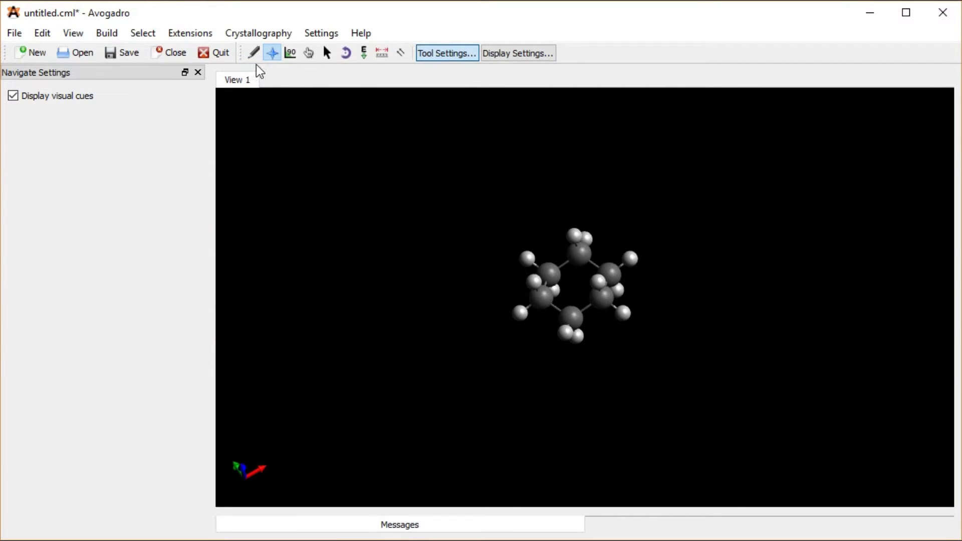
drag(373, 214, 619, 387)
drag(489, 216, 491, 226)
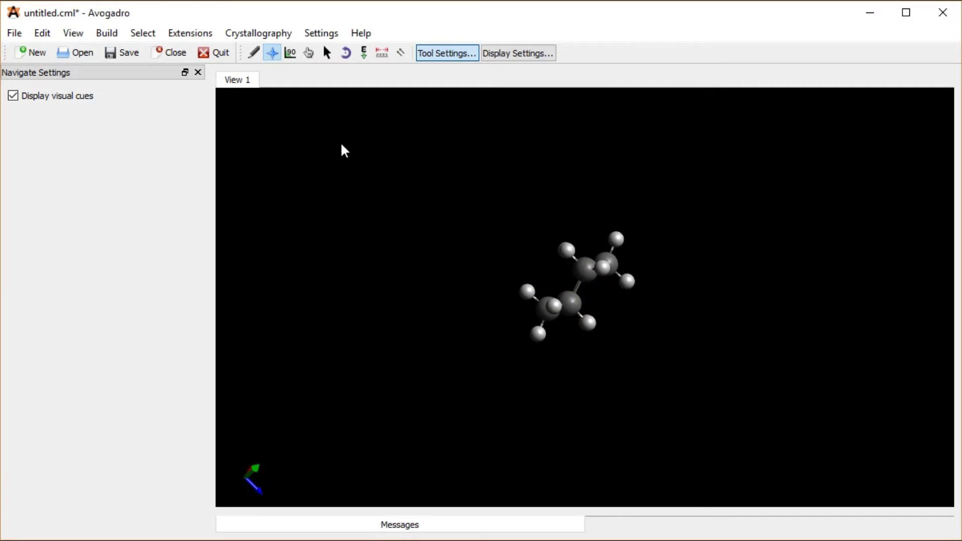
Run Optimize Geometry a second time and rotate the ring back to face-on
click(193, 32)
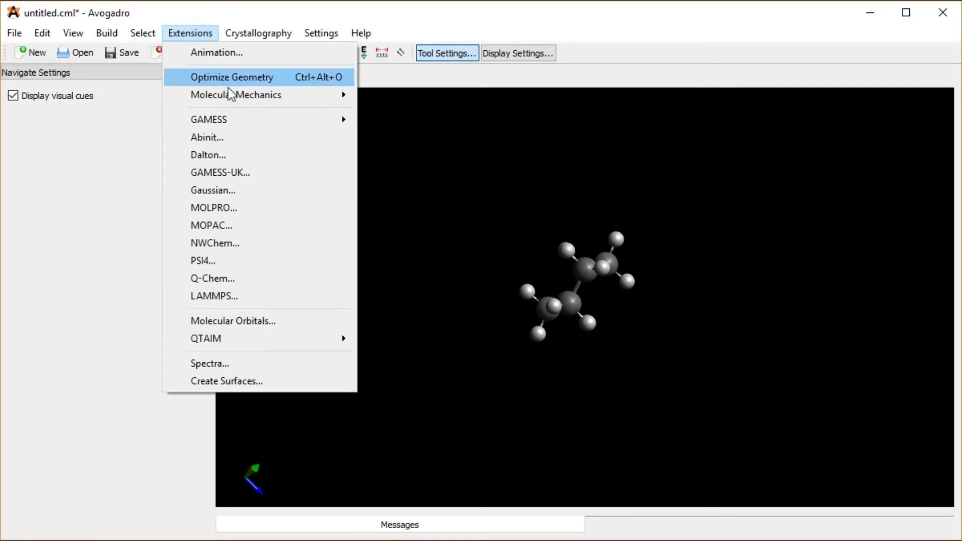
click(265, 78)
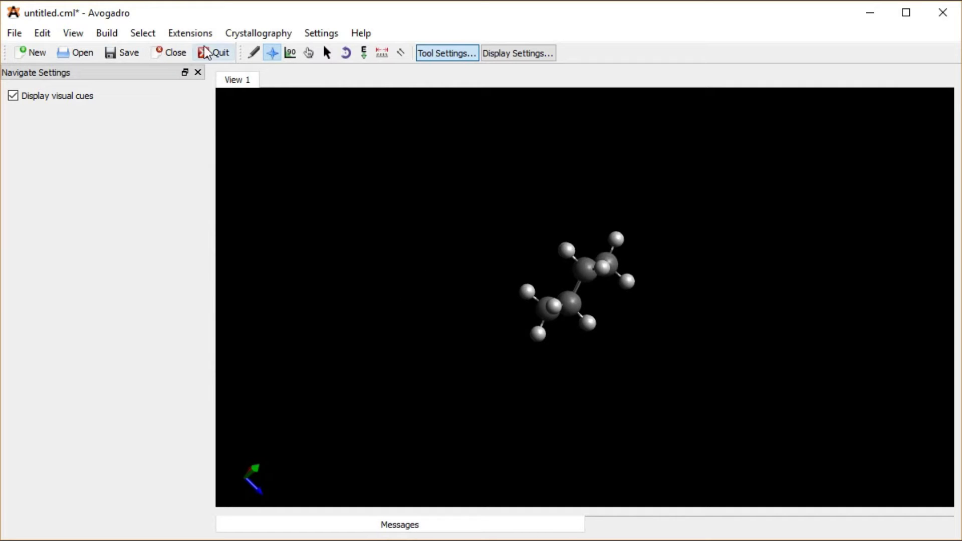
drag(345, 196, 588, 321)
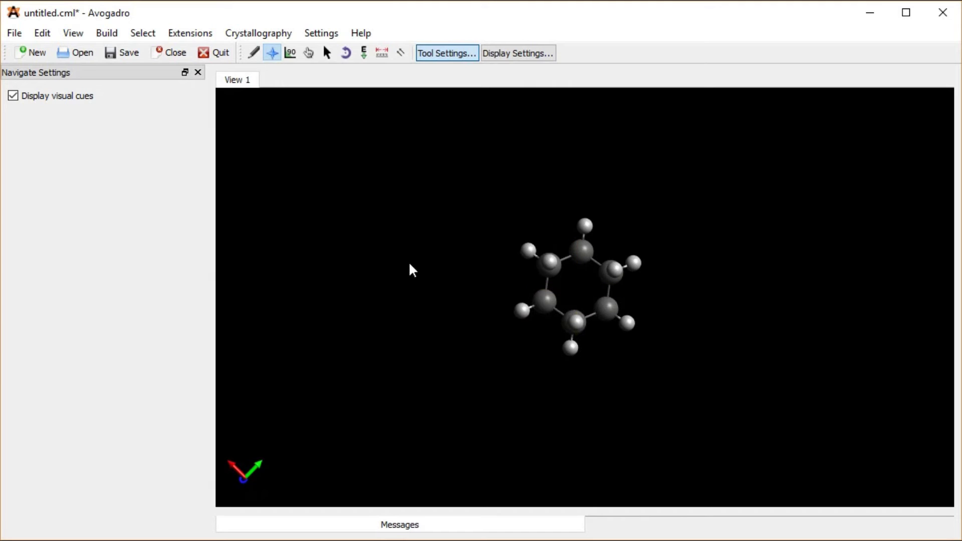
drag(421, 257, 581, 73)
drag(645, 168, 450, 328)
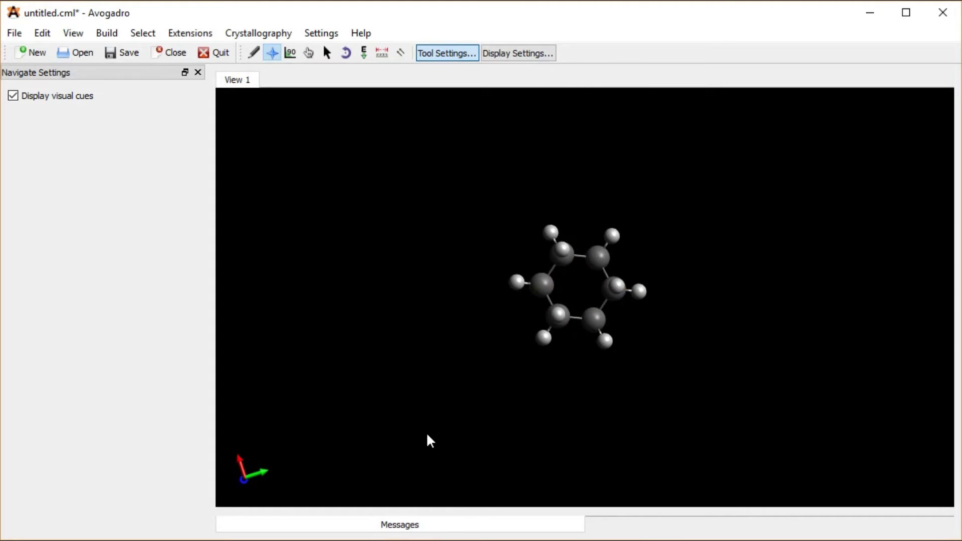
Set the bond order to Double and draw a trial ethylene molecule beside the ring
click(253, 53)
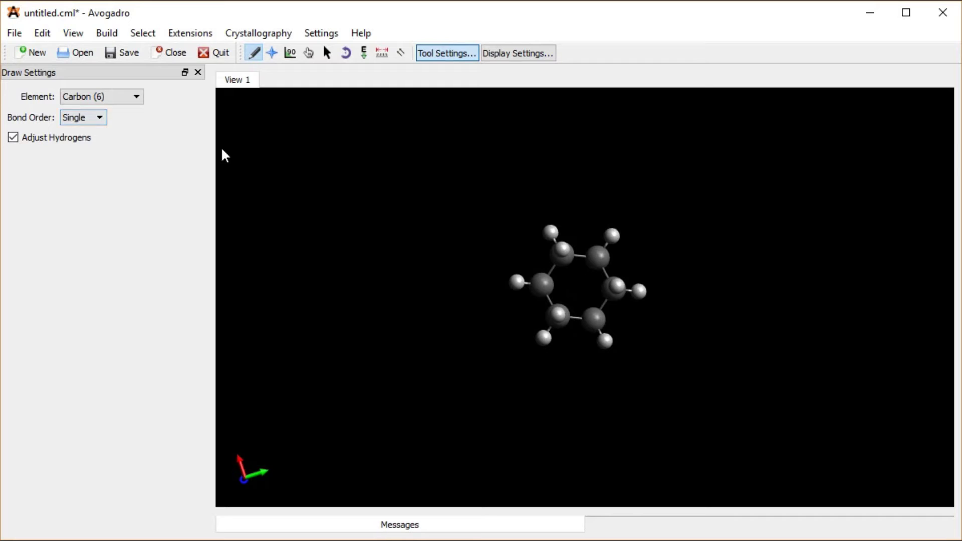
click(96, 119)
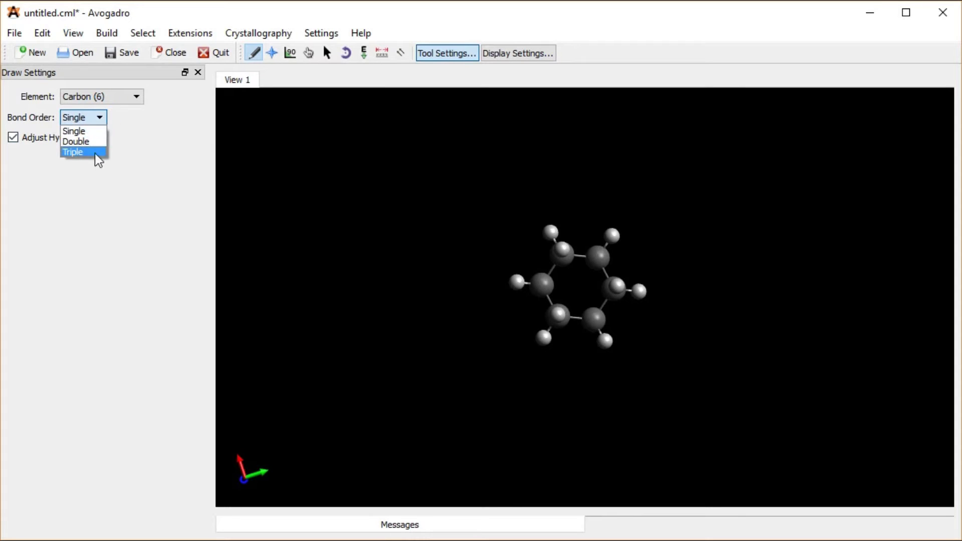
click(86, 146)
drag(353, 274, 394, 234)
drag(503, 284, 415, 232)
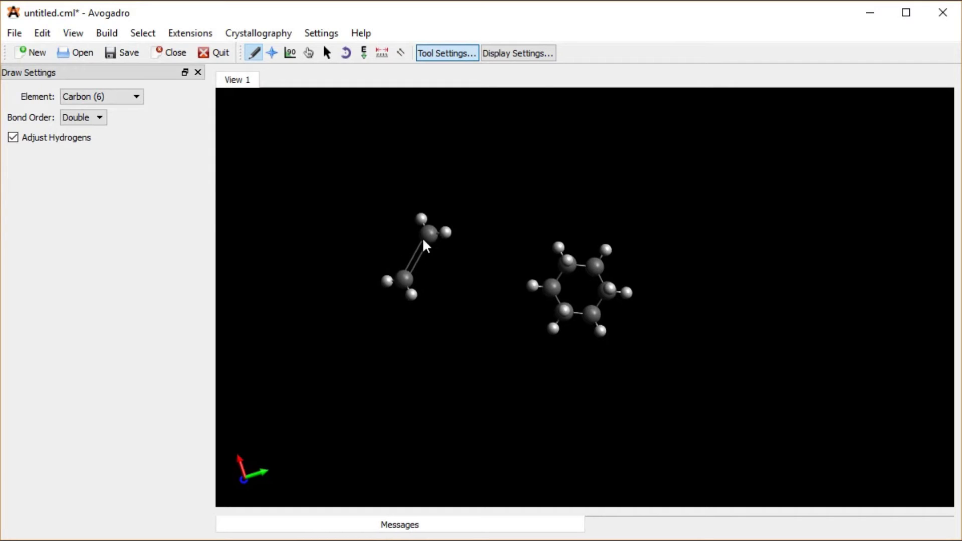
Box-select the trial ethylene and delete it
click(328, 53)
drag(345, 166, 451, 303)
key(Delete)
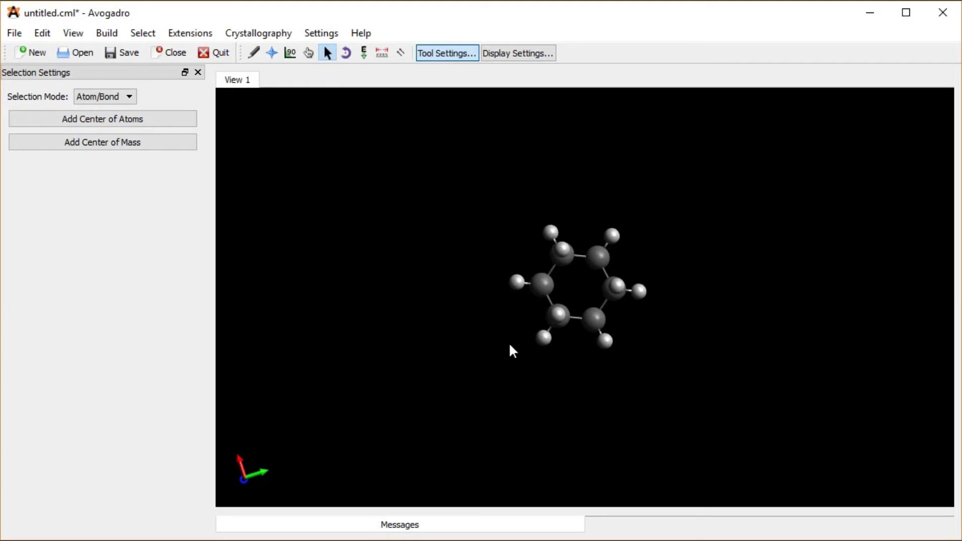
Make the upper-left ring bond double, after cycling it through triple and single
click(256, 52)
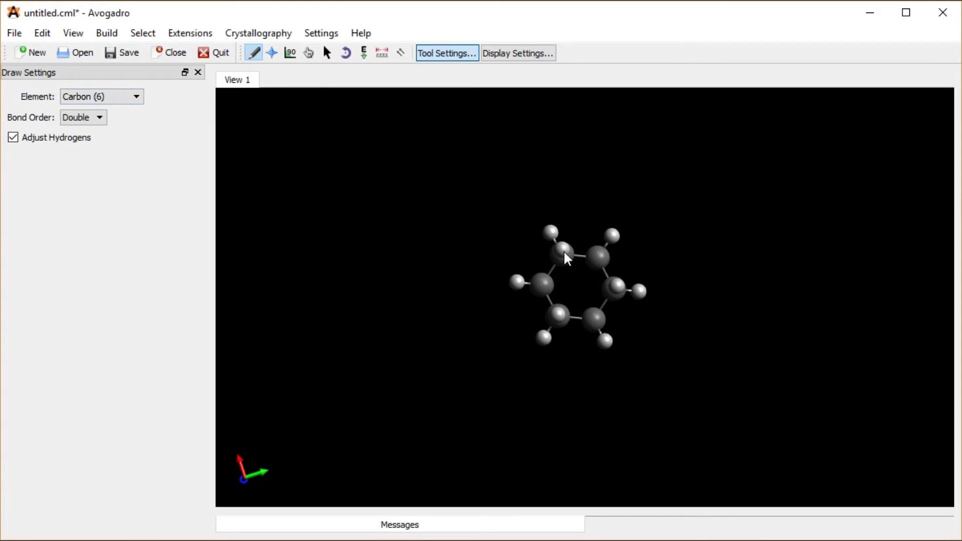
scroll(563, 250, up, 10)
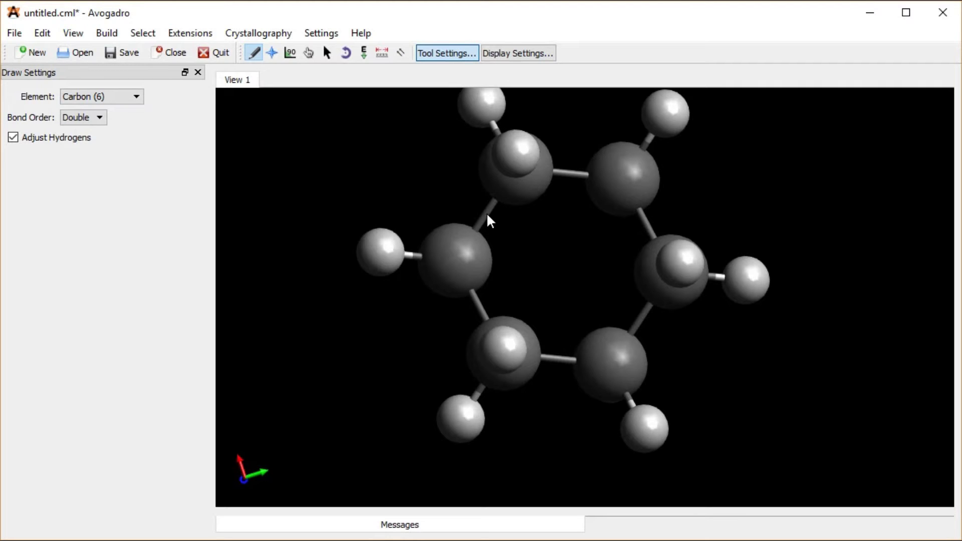
click(486, 217)
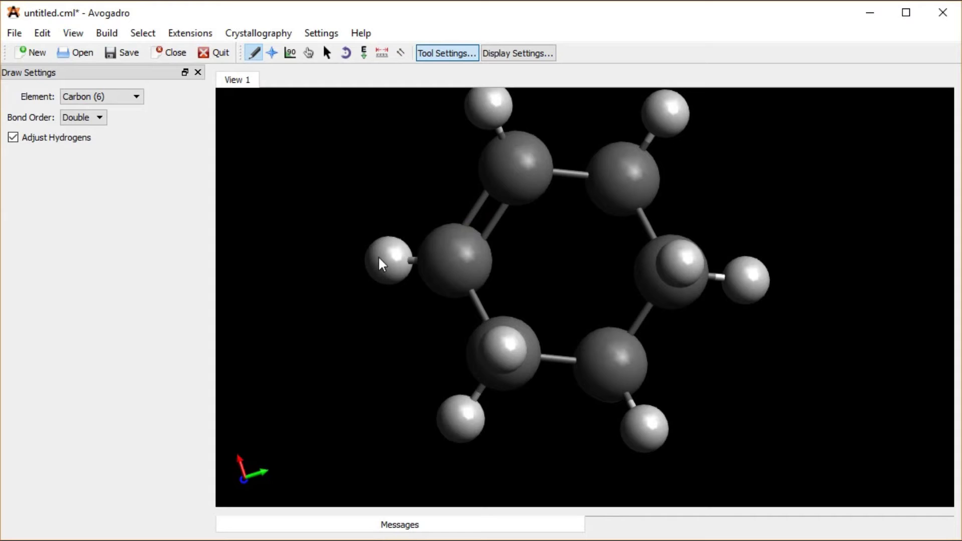
click(487, 216)
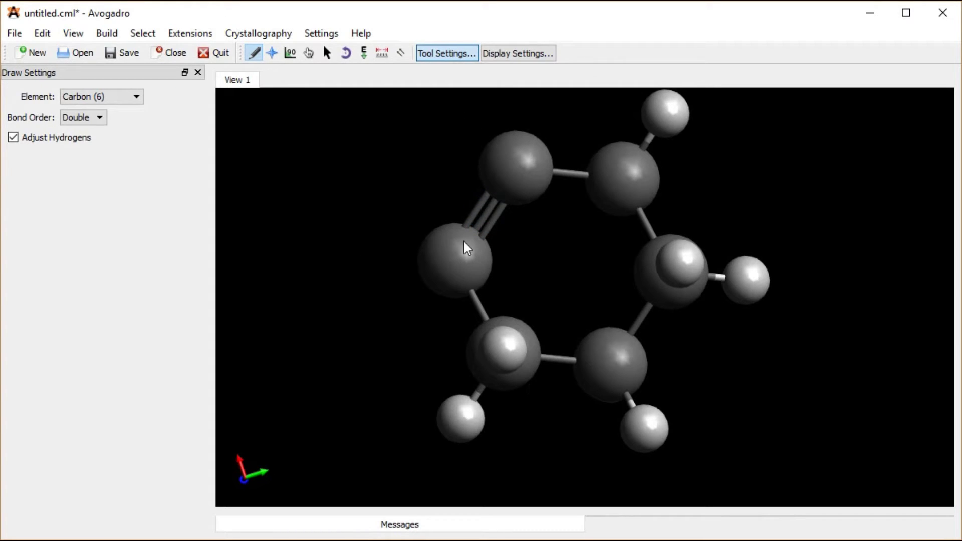
click(487, 213)
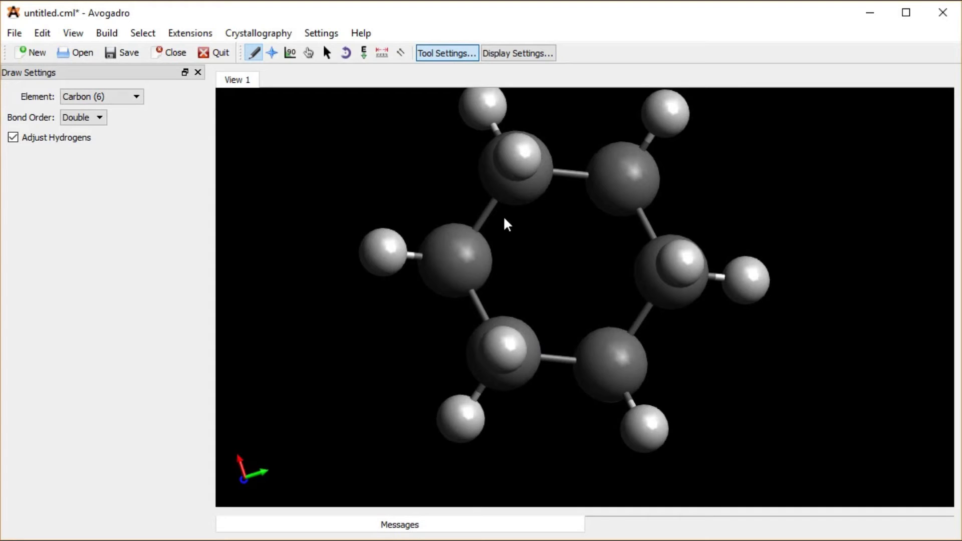
click(489, 213)
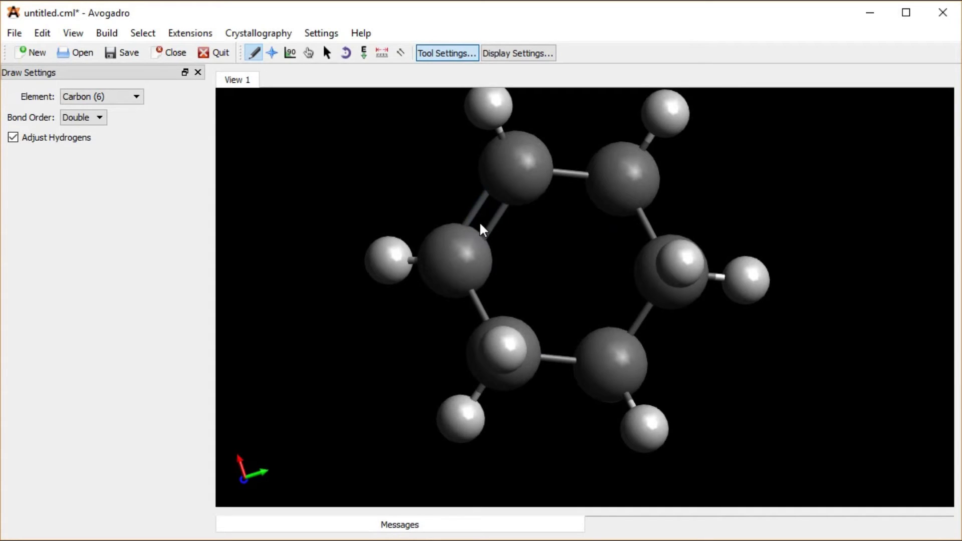
Make the lower and right ring bonds double, then tilt the ring to inspect it
click(553, 358)
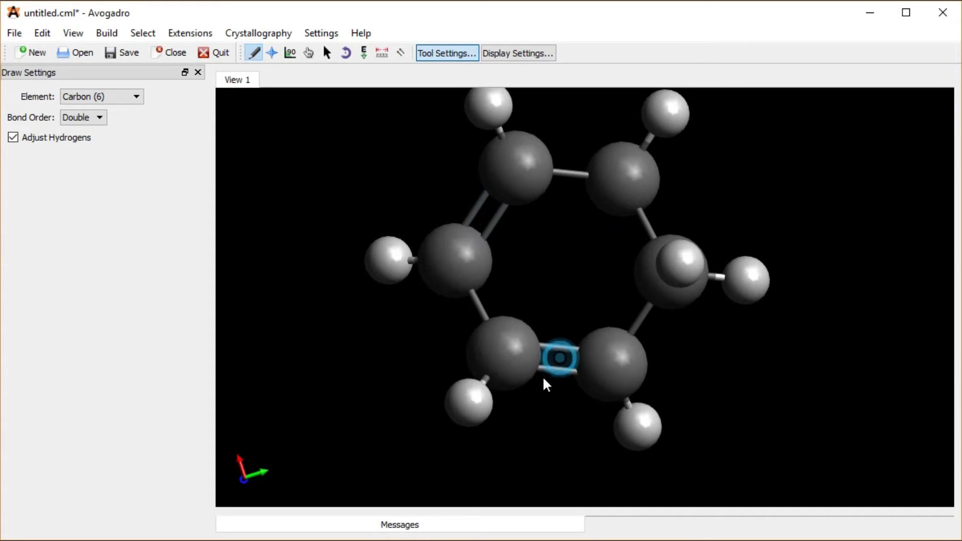
click(641, 228)
scroll(557, 285, down, 5)
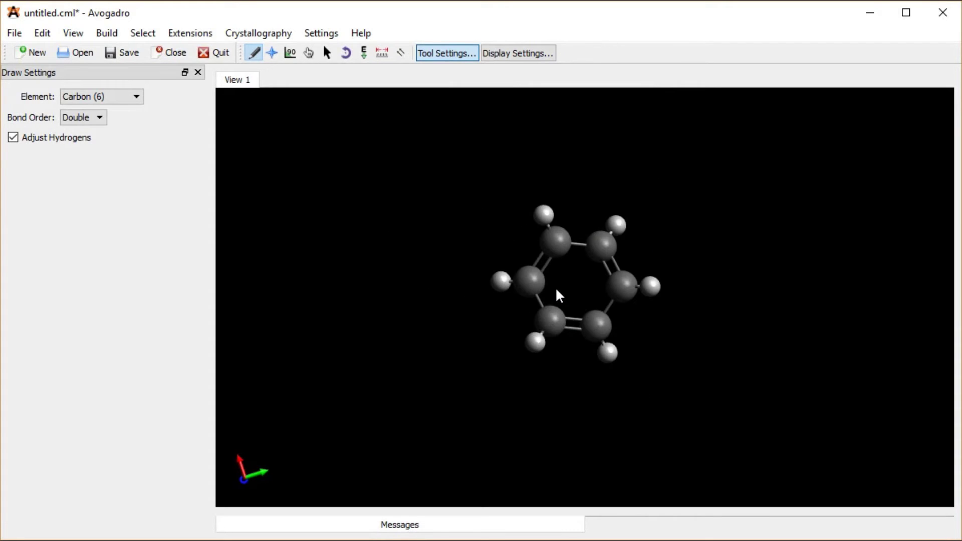
click(272, 53)
drag(401, 312, 440, 328)
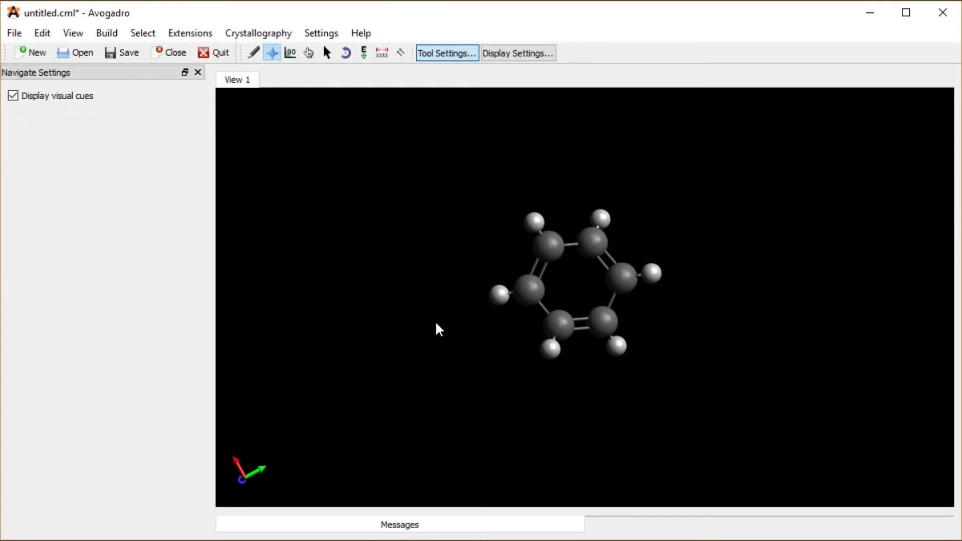
Run Optimize Geometry on the benzene and rotate the ring face-on
click(188, 32)
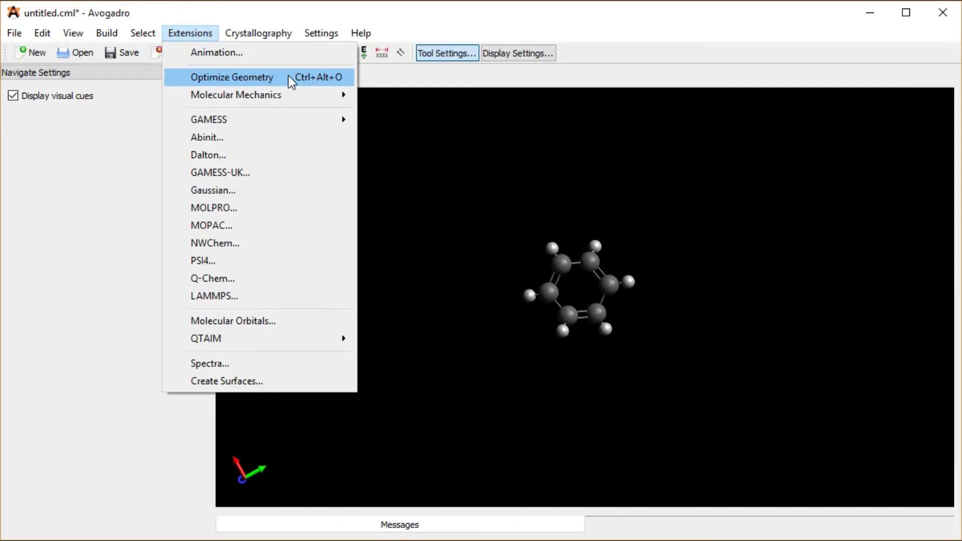
click(258, 79)
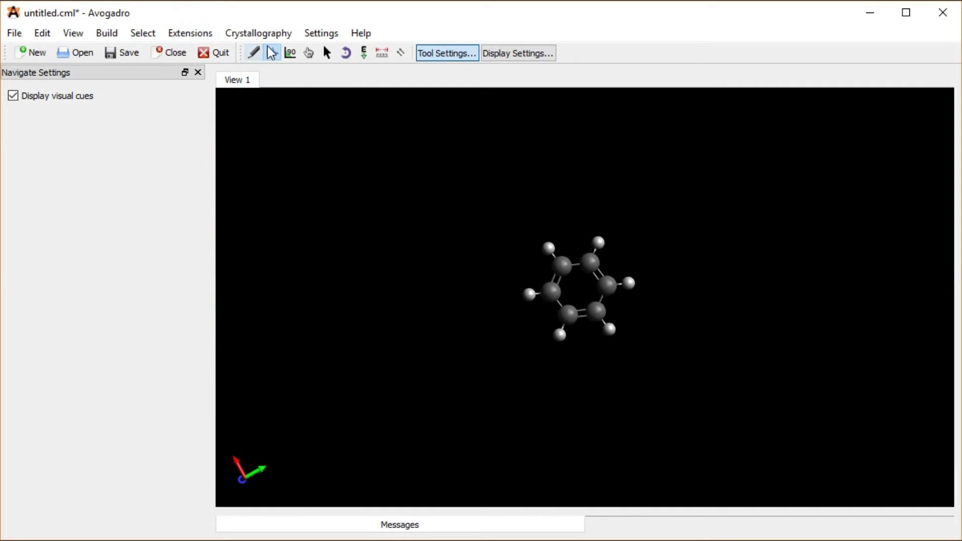
mouse_move(447, 343)
mouse_down()
mouse_move(464, 175)
mouse_move(453, 110)
mouse_move(445, 332)
mouse_move(423, 333)
mouse_move(431, 335)
mouse_up()
drag(331, 247, 523, 282)
drag(430, 191, 423, 363)
drag(430, 196, 440, 274)
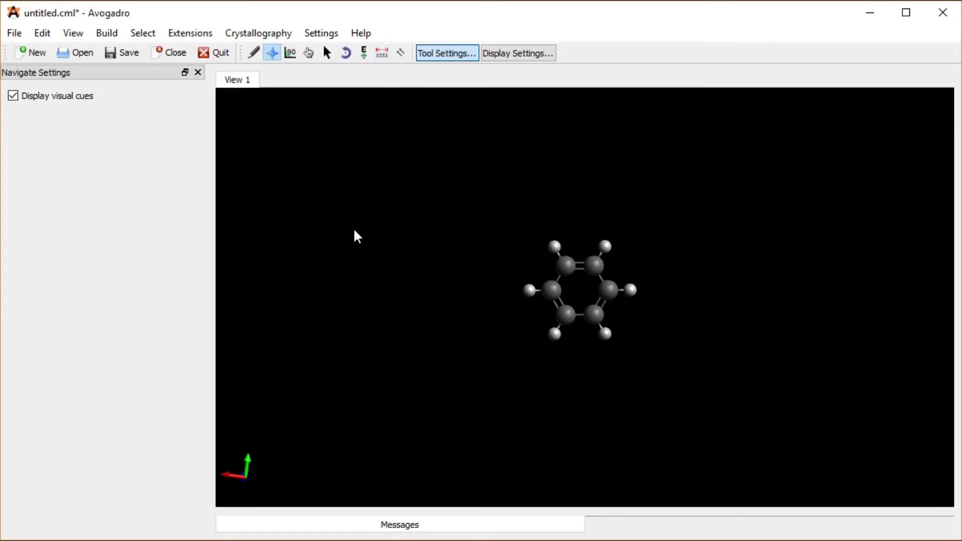
click(381, 53)
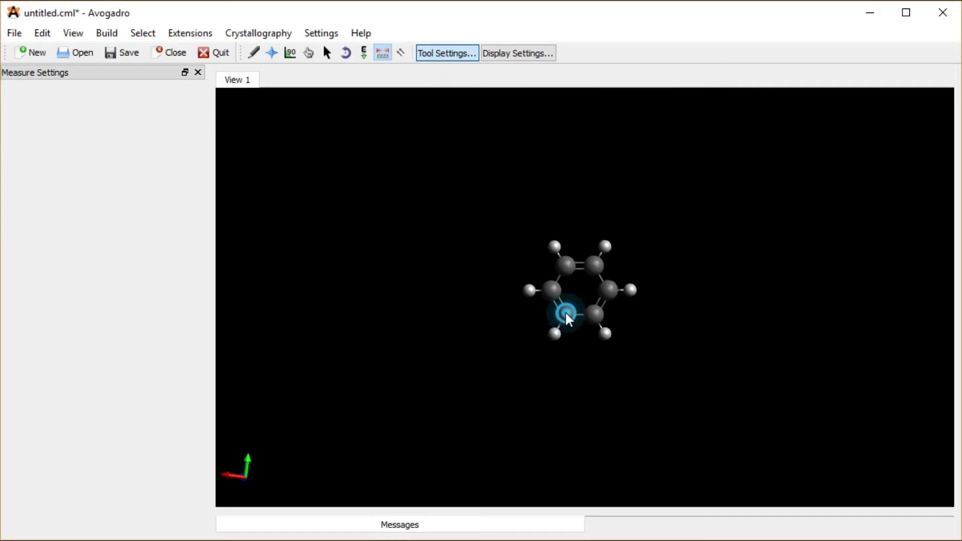
click(551, 288)
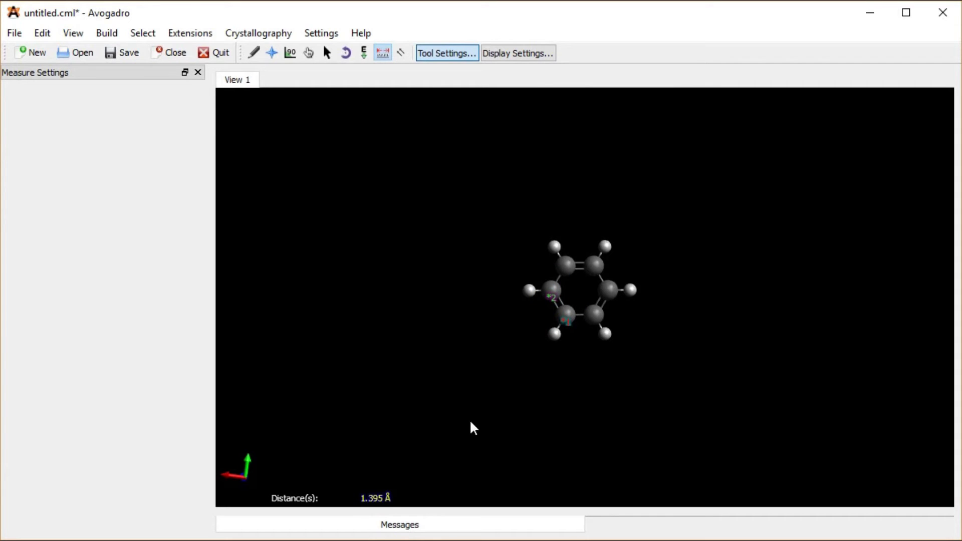
click(566, 266)
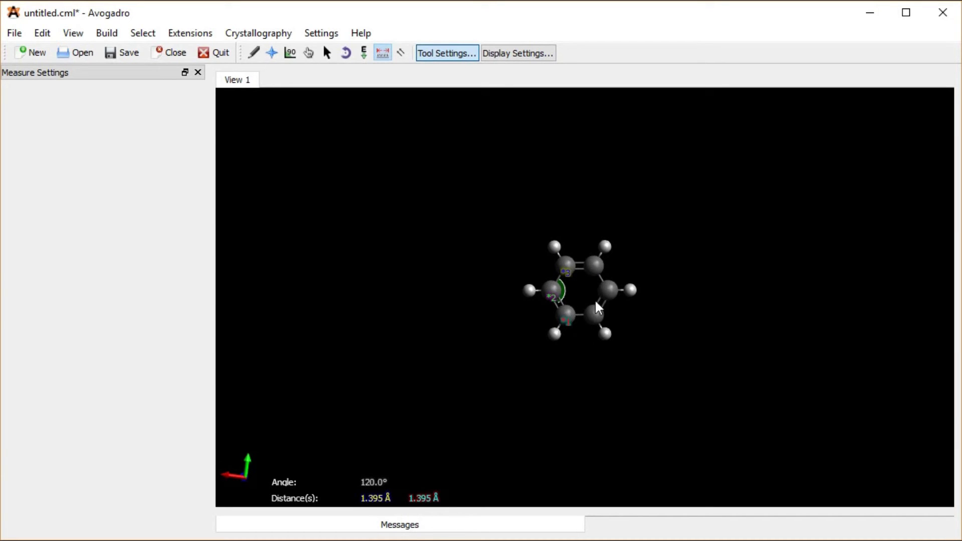
click(597, 261)
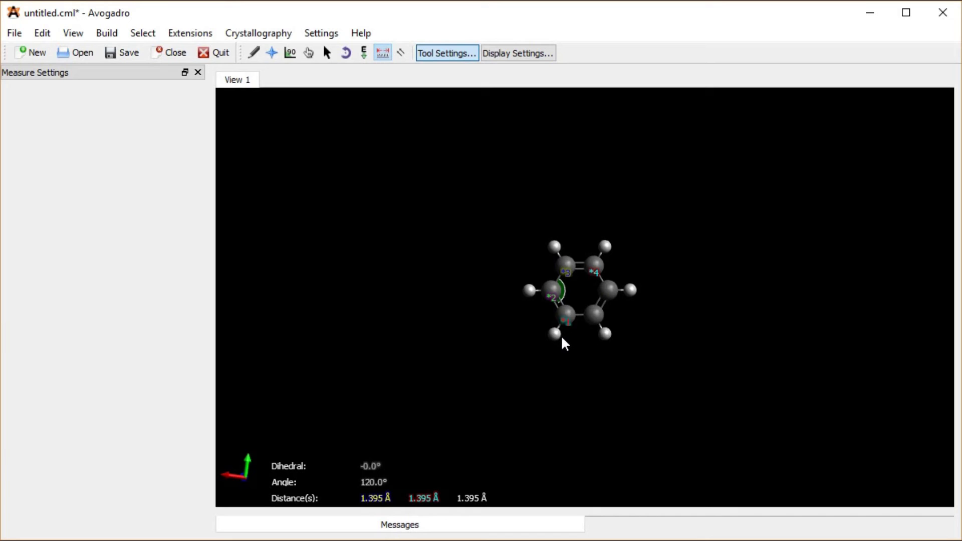
click(421, 281)
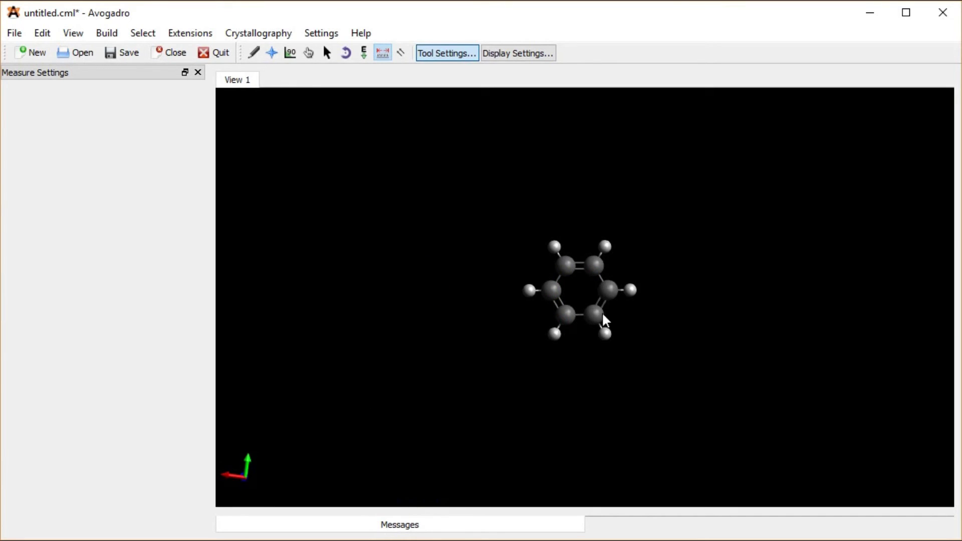
Set the drawing element to Oxygen (8) and place a trial water molecule above-left of the ring
click(254, 52)
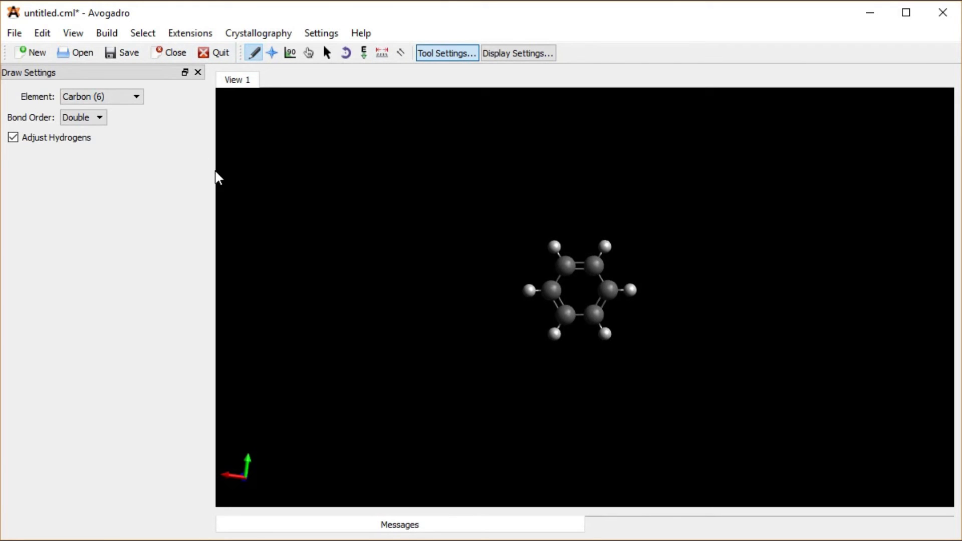
click(126, 97)
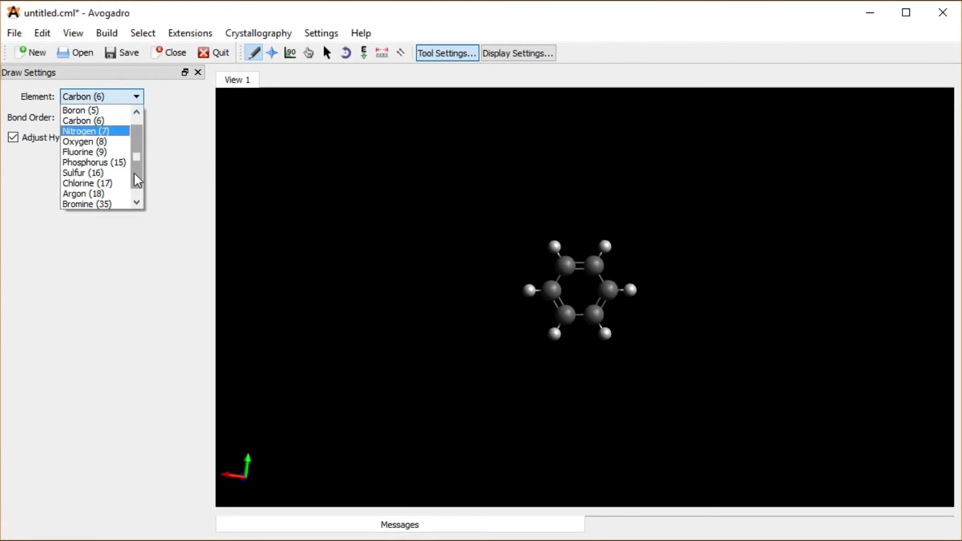
click(94, 142)
click(457, 204)
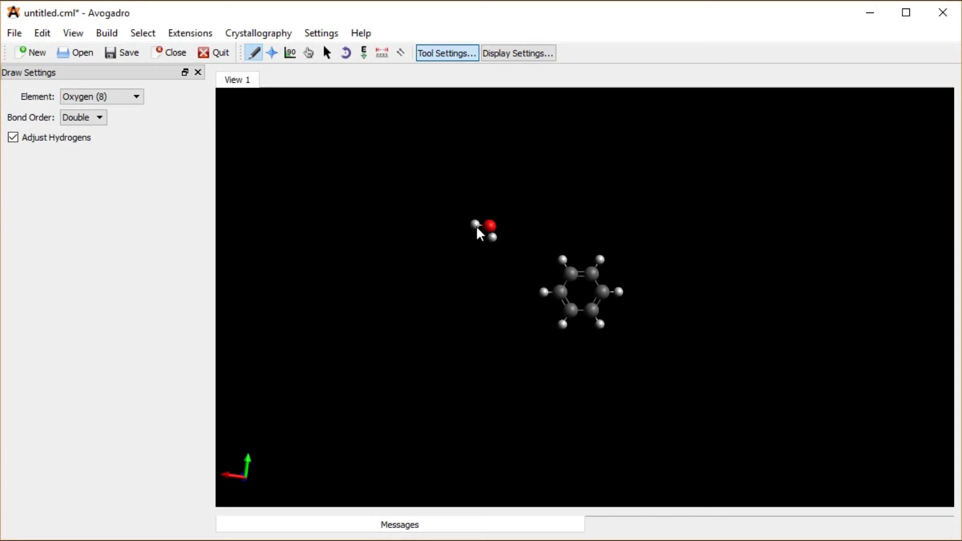
scroll(476, 228, up, 4)
scroll(477, 228, down, 2)
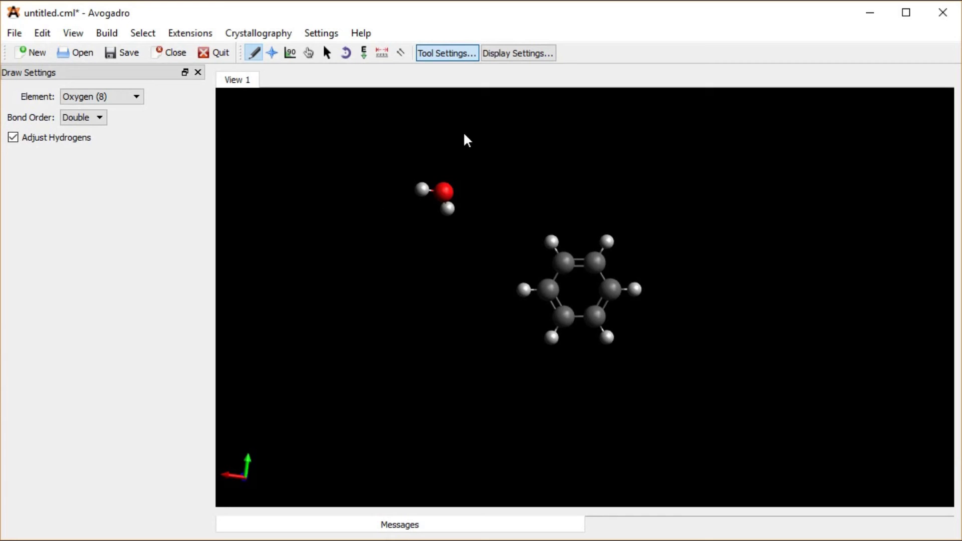
Box-select the trial water molecule and delete it
click(327, 52)
mouse_move(386, 159)
mouse_down()
mouse_move(495, 232)
mouse_move(488, 240)
mouse_up()
key(Delete)
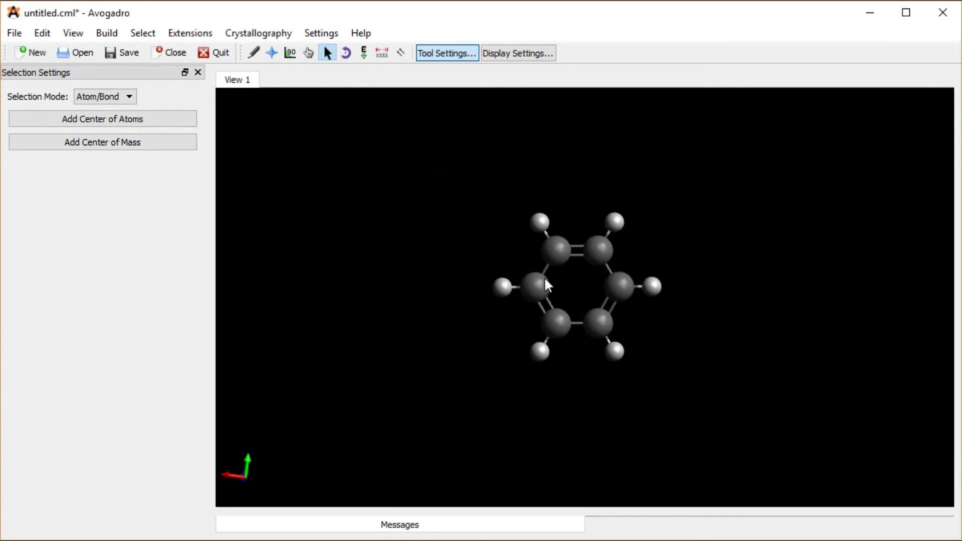
Replace the upper-right ring carbon with Nitrogen (7) and optimize the pyridine geometry
click(102, 98)
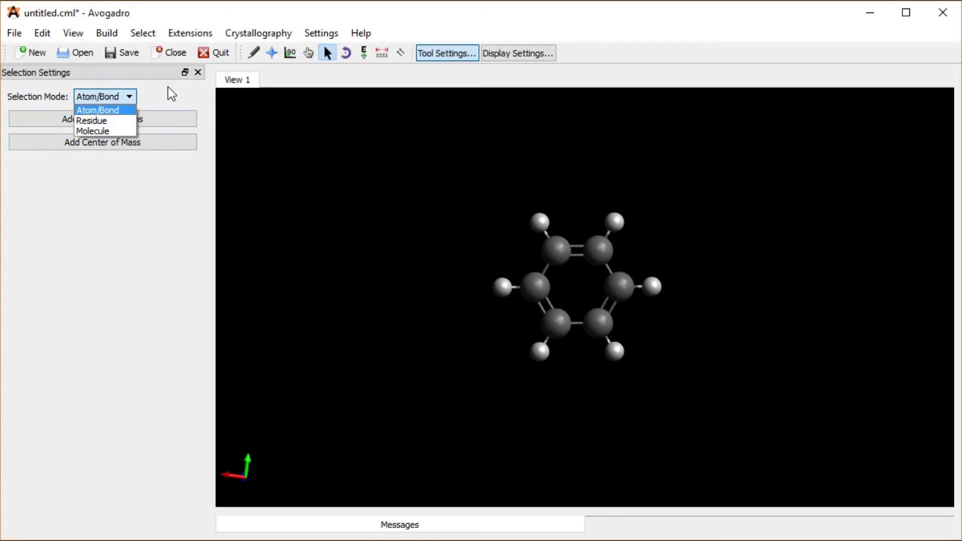
click(256, 55)
click(86, 96)
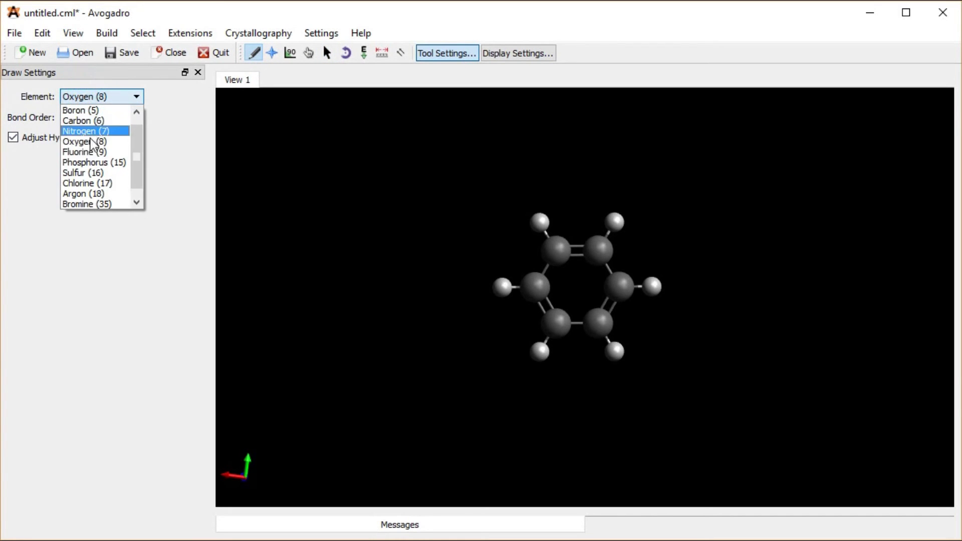
click(93, 130)
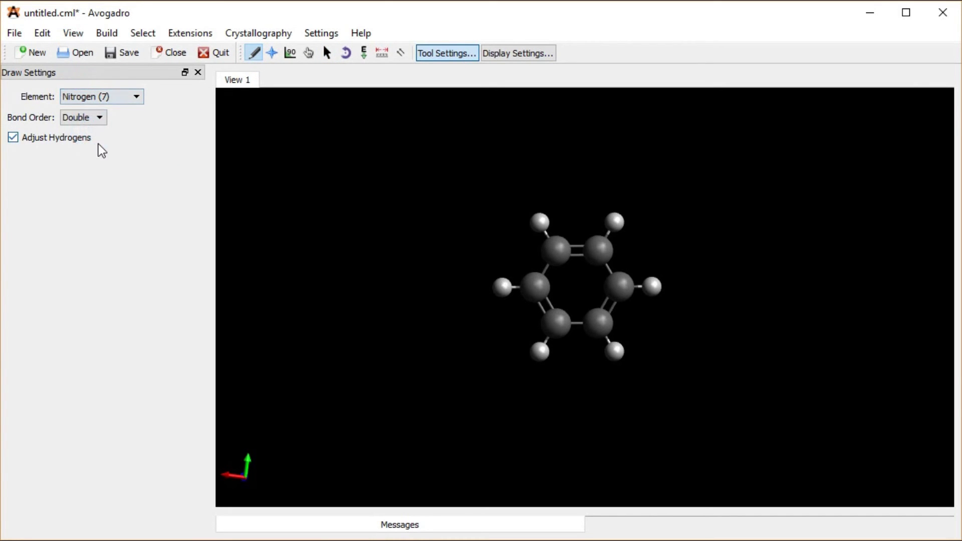
click(600, 249)
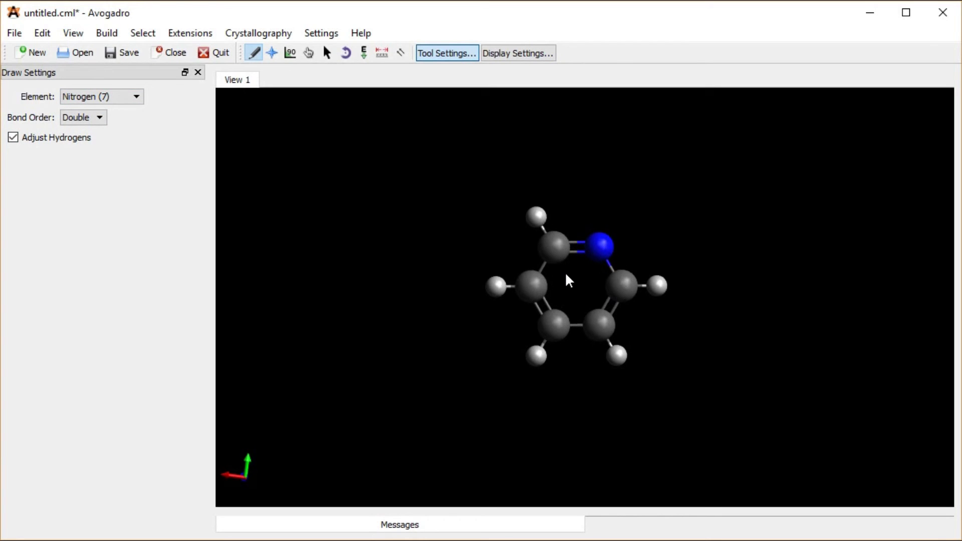
click(191, 33)
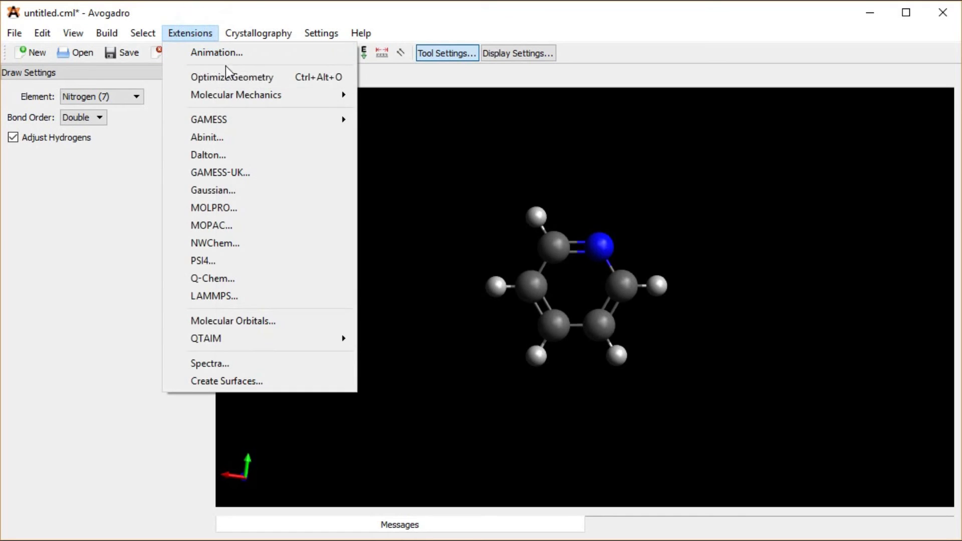
click(233, 76)
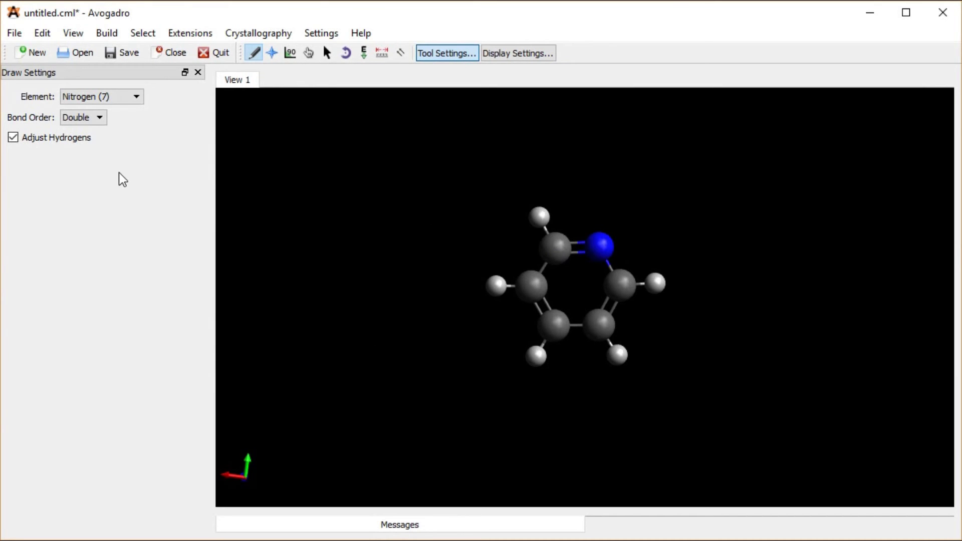
Choose Fe from the periodic table and place an iron atom left of the pyridine
click(133, 98)
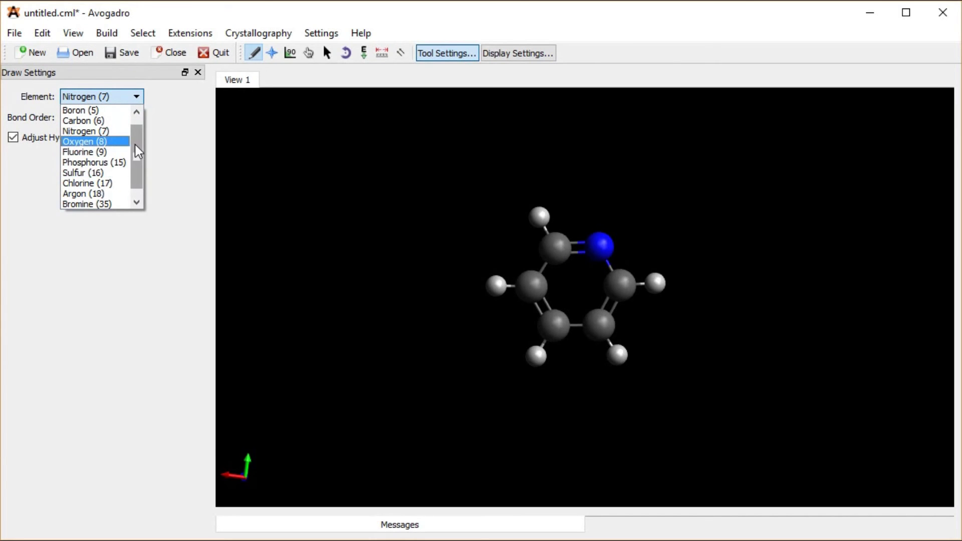
scroll(134, 144, down, 1)
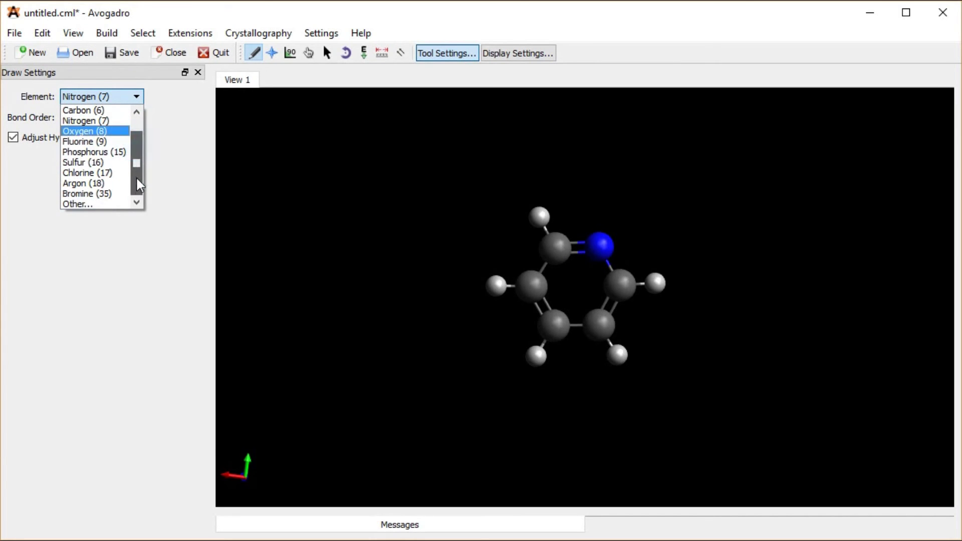
click(99, 203)
click(539, 271)
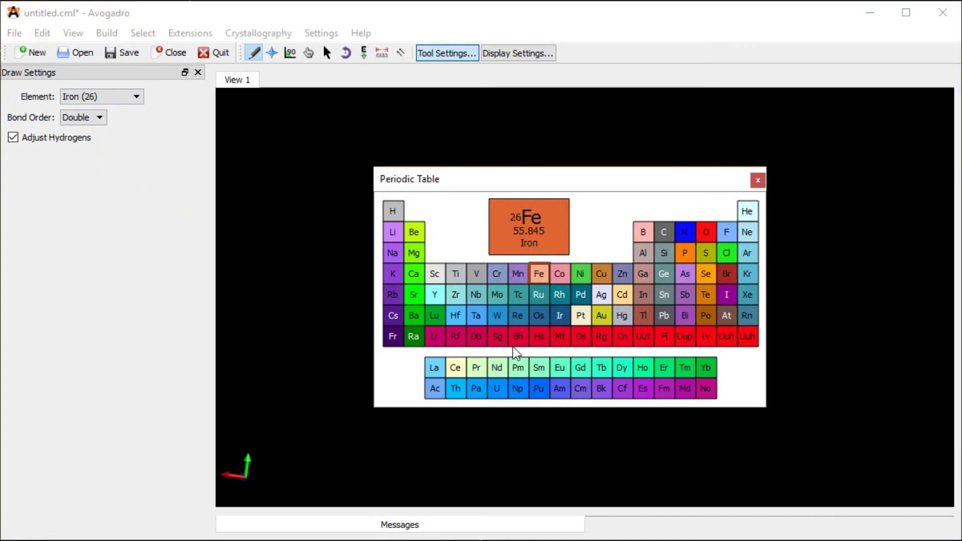
click(756, 181)
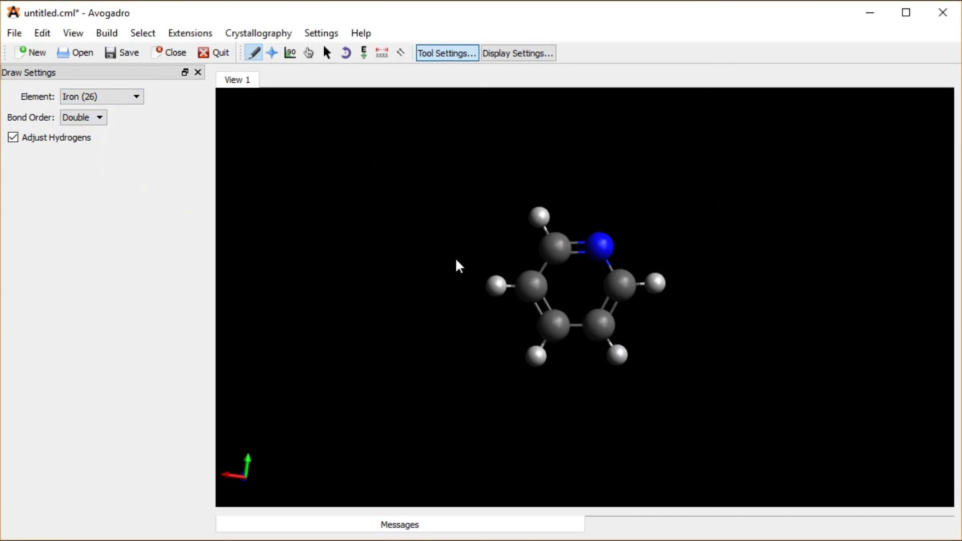
click(425, 222)
click(272, 53)
drag(338, 302, 352, 165)
Optimize the geometry with the iron atom present, then select the iron atom
click(206, 32)
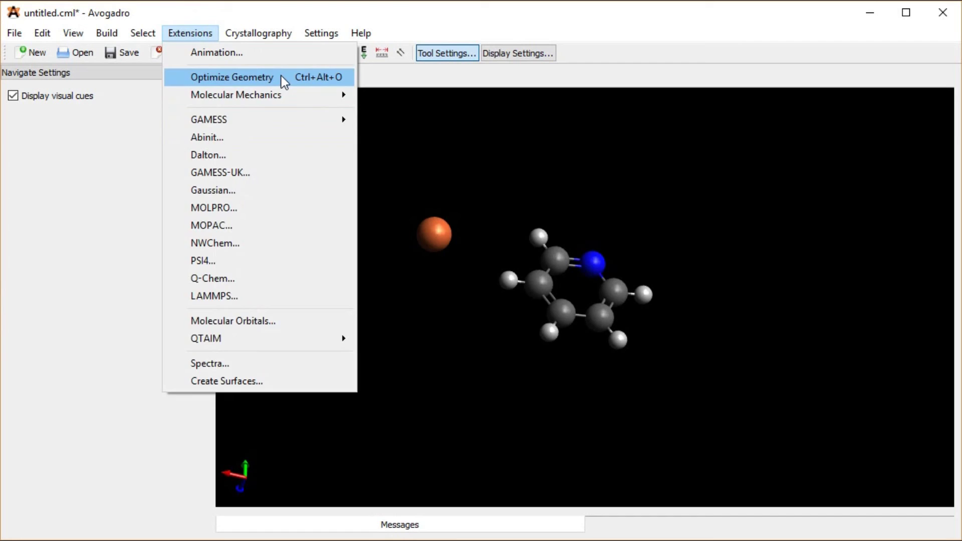
click(281, 78)
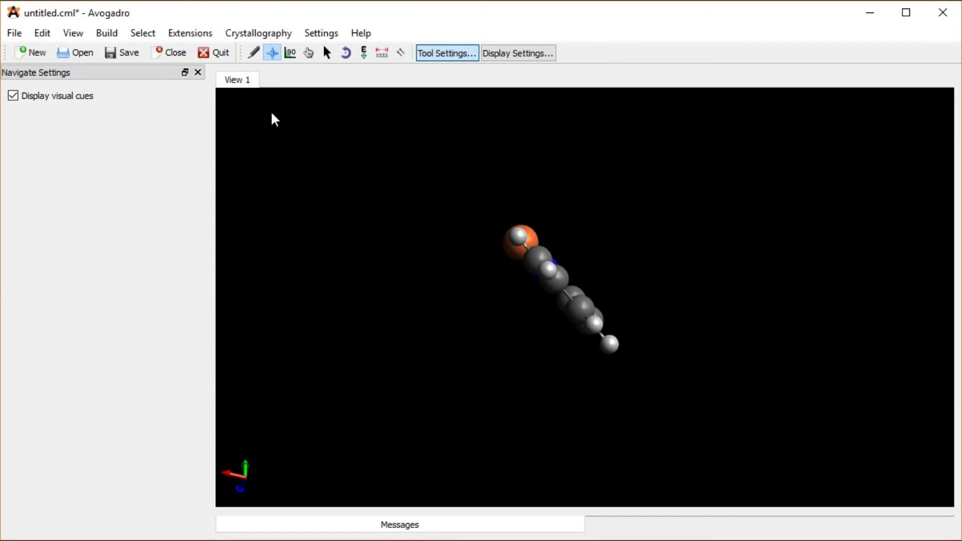
drag(438, 189, 546, 198)
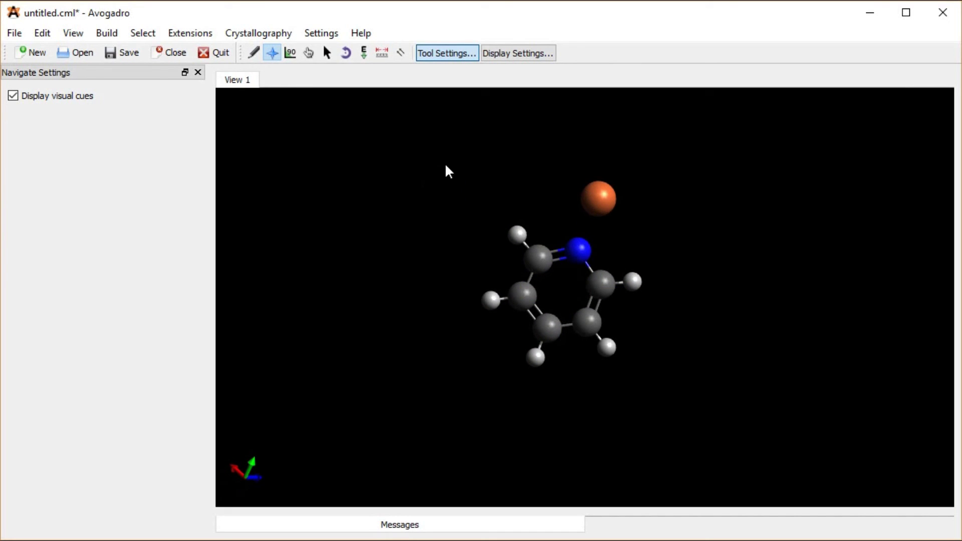
click(327, 53)
click(597, 197)
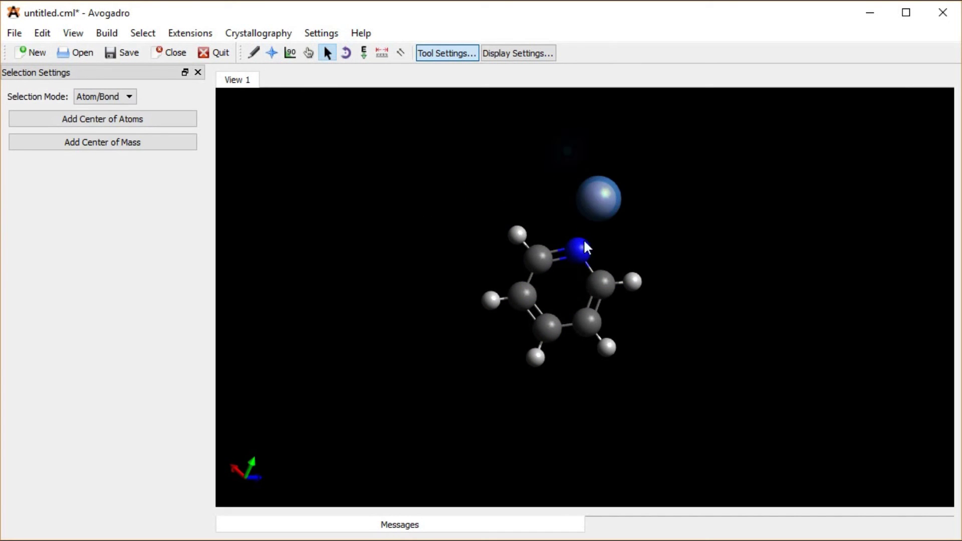
Delete the iron atom and place an Argon (18) atom left of the pyridine
key(Delete)
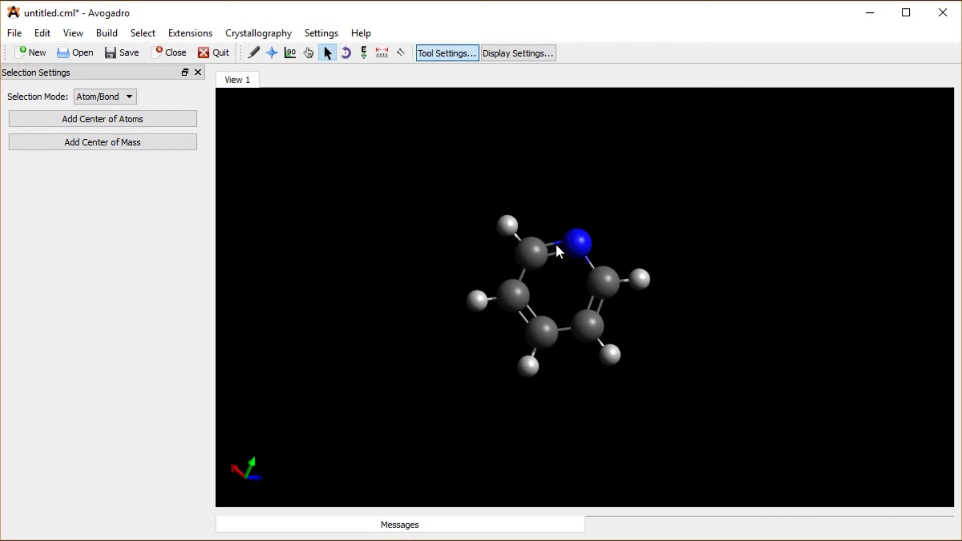
click(253, 52)
click(110, 97)
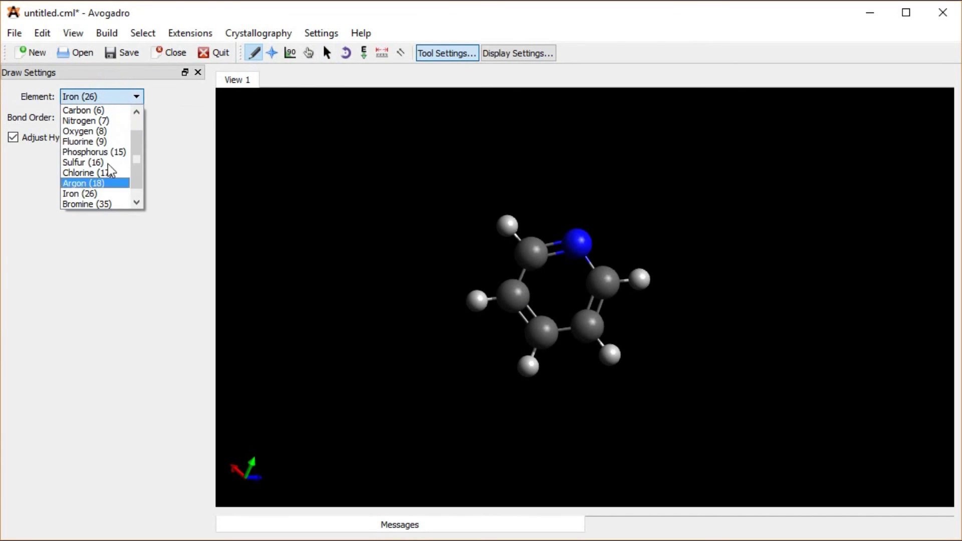
scroll(134, 153, down, 1)
click(89, 173)
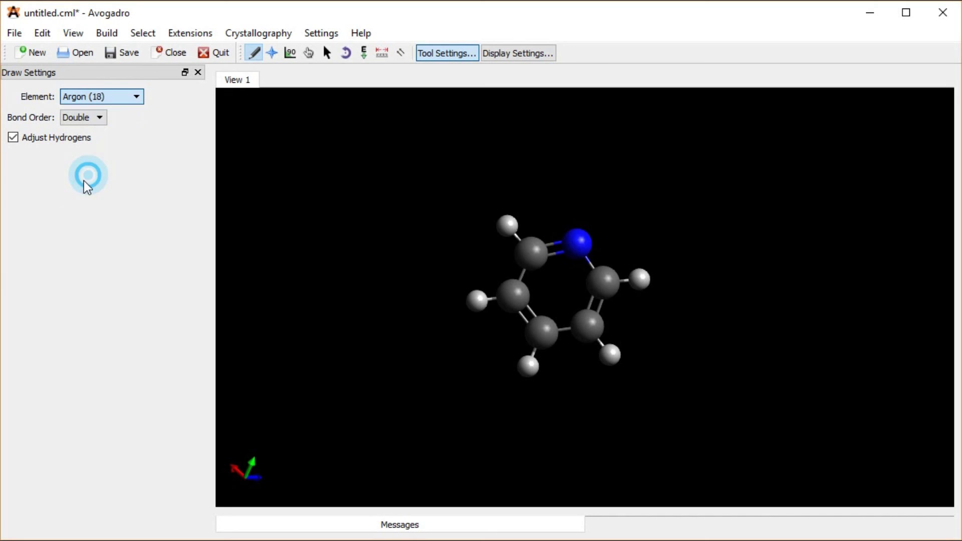
click(338, 207)
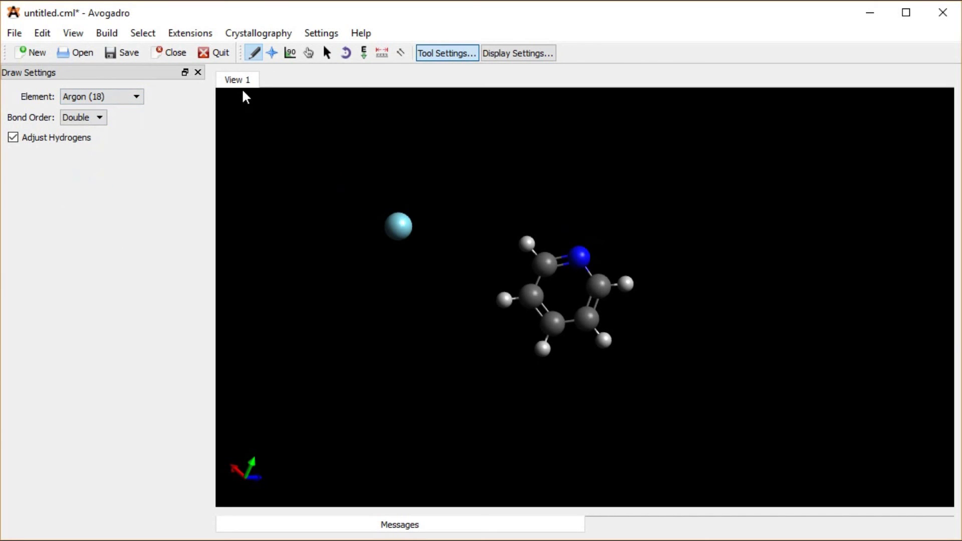
Optimize the geometry with argon added and accept the switch to the UFF force field
click(203, 35)
click(235, 79)
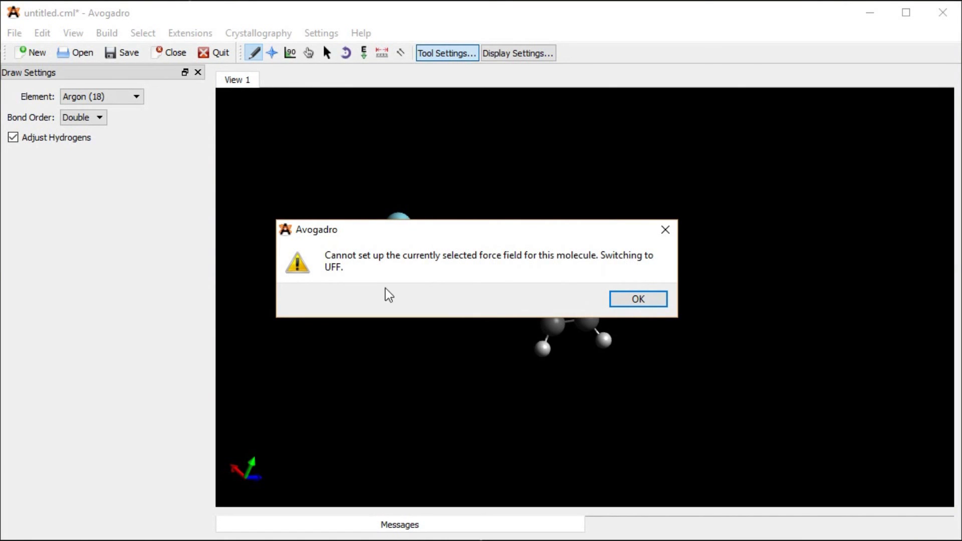
click(626, 298)
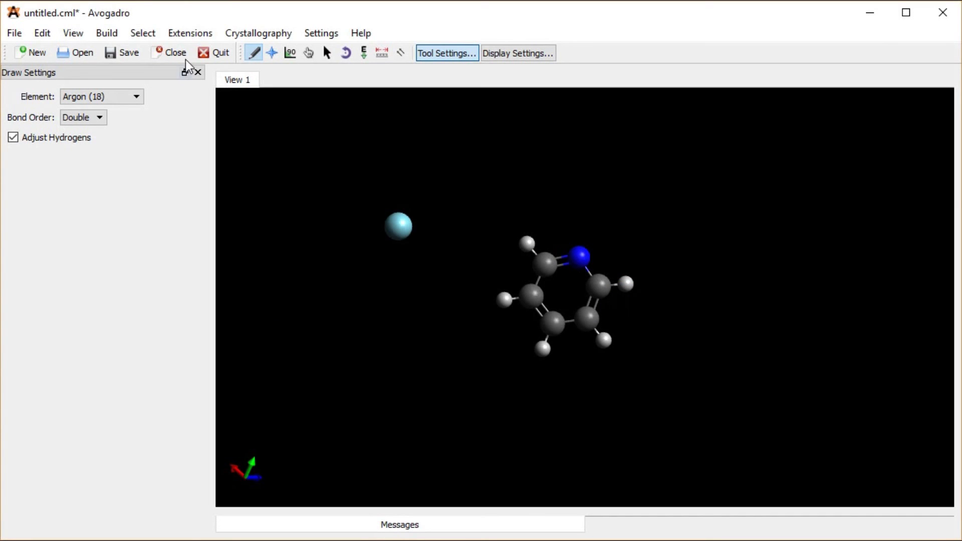
Choose UFF as the force field in Setup Force Field, after briefly trying MMFF94
click(190, 32)
mouse_move(263, 100)
click(395, 102)
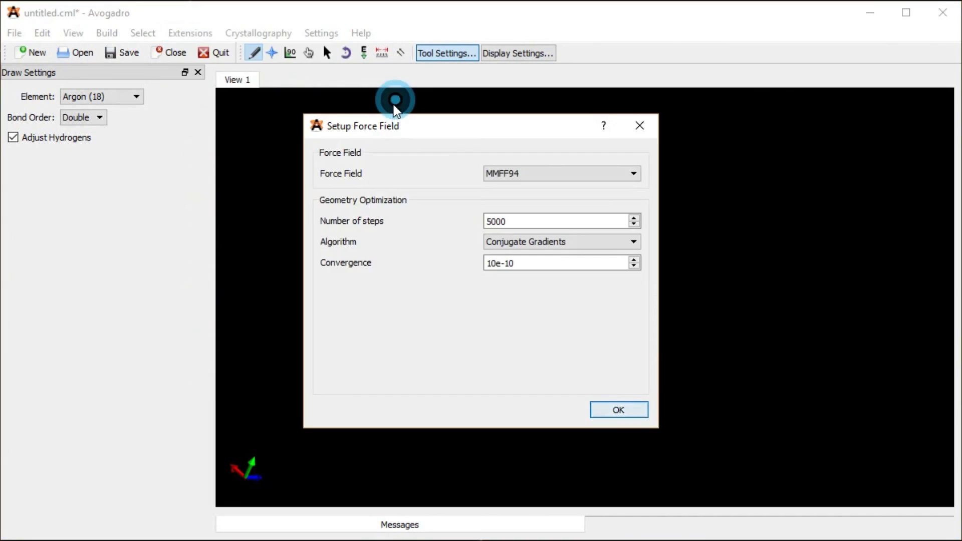
click(514, 172)
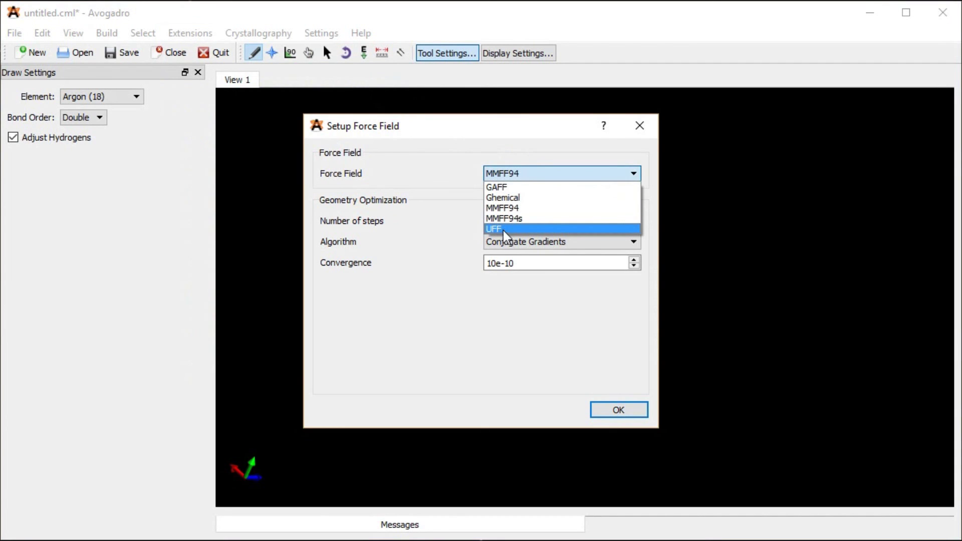
click(511, 228)
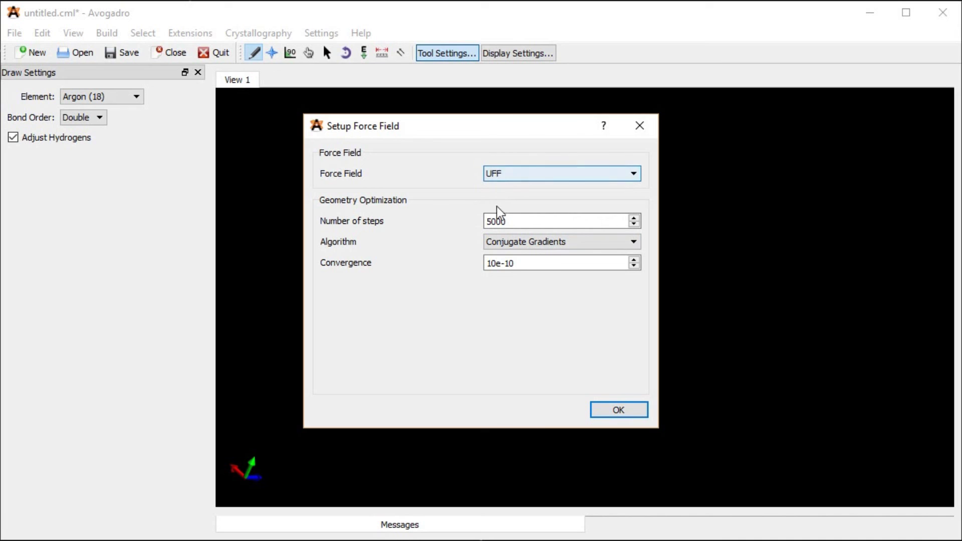
click(496, 173)
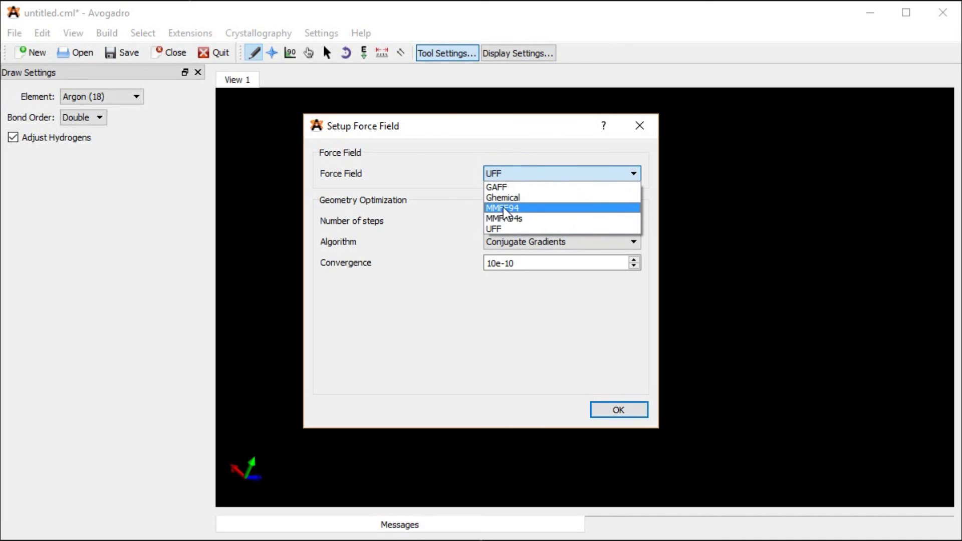
click(503, 207)
click(532, 172)
click(497, 229)
click(611, 410)
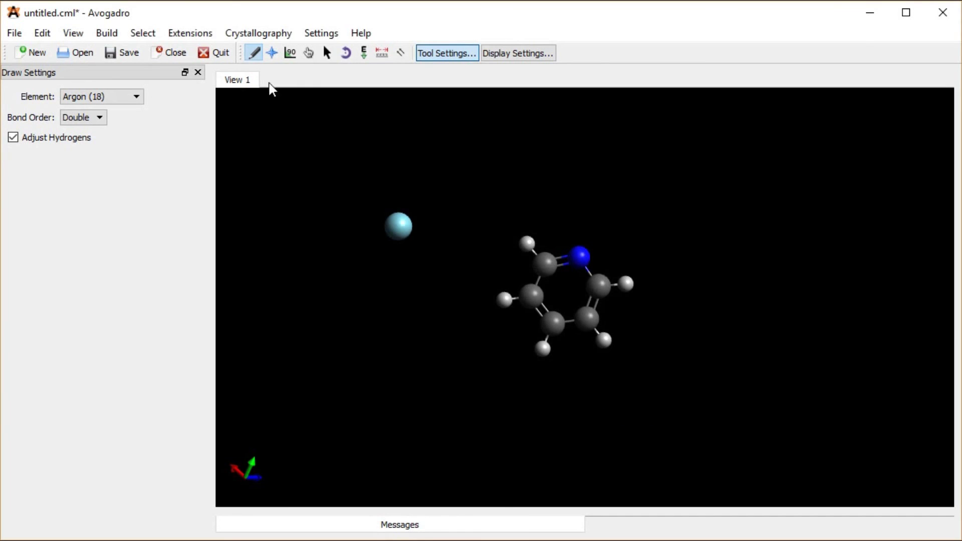
Start a force-field geometry optimization, move its progress window aside, and cancel it partway
click(189, 35)
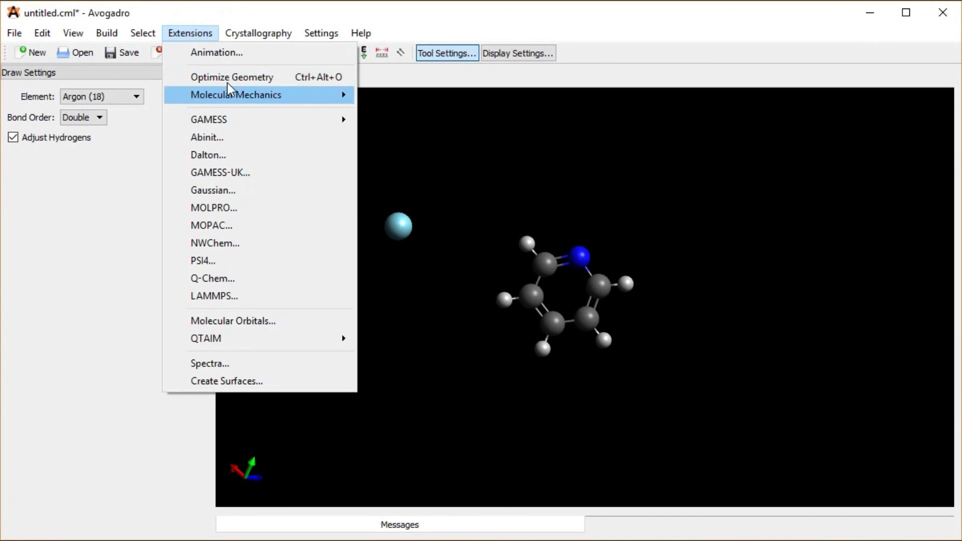
click(275, 78)
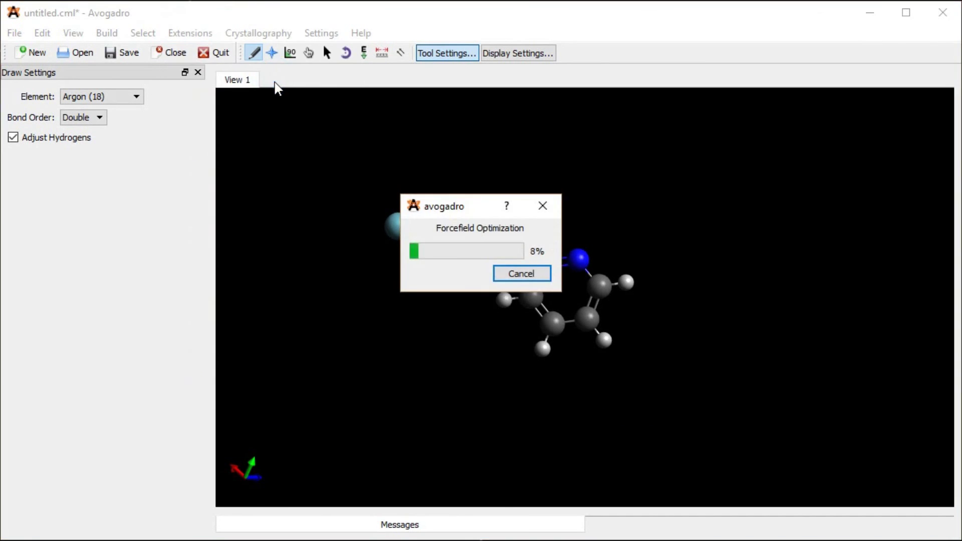
drag(468, 206, 297, 131)
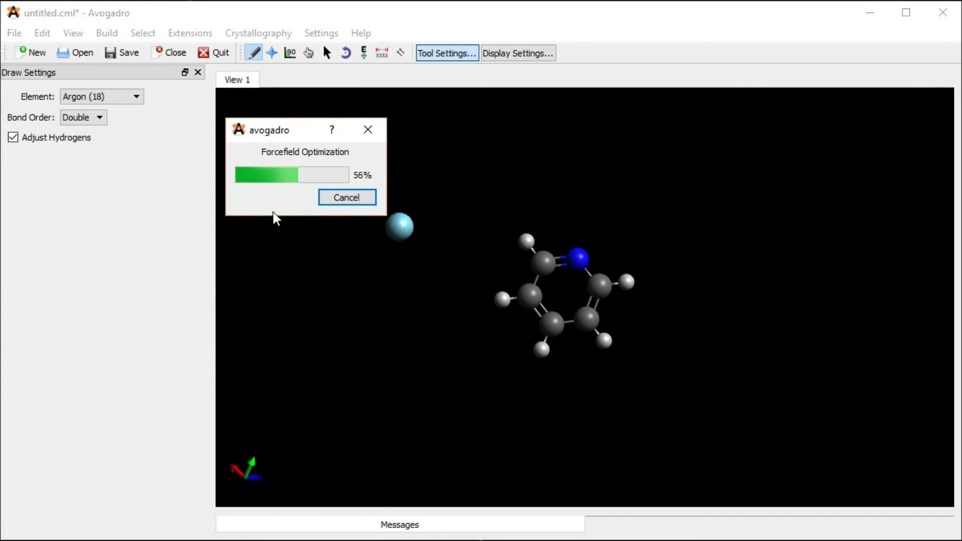
click(342, 197)
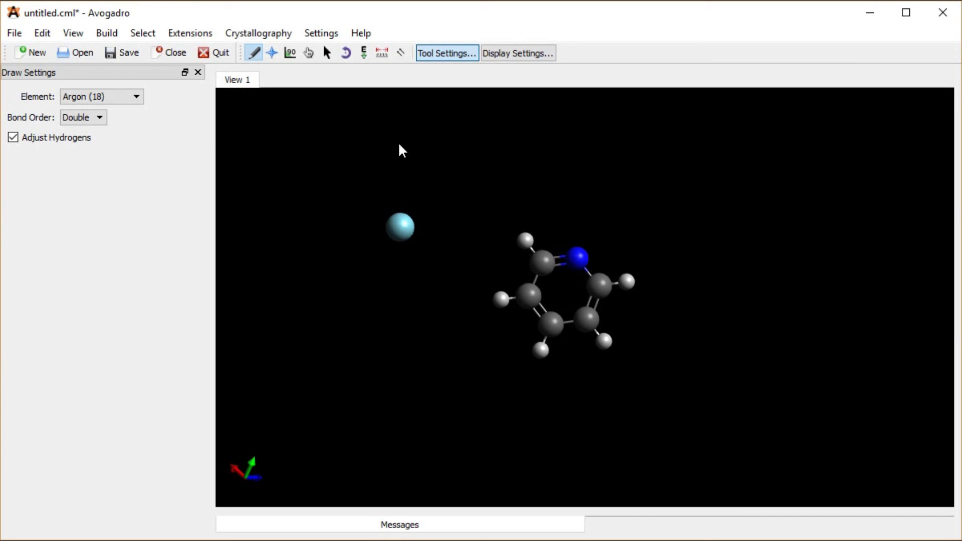
click(185, 32)
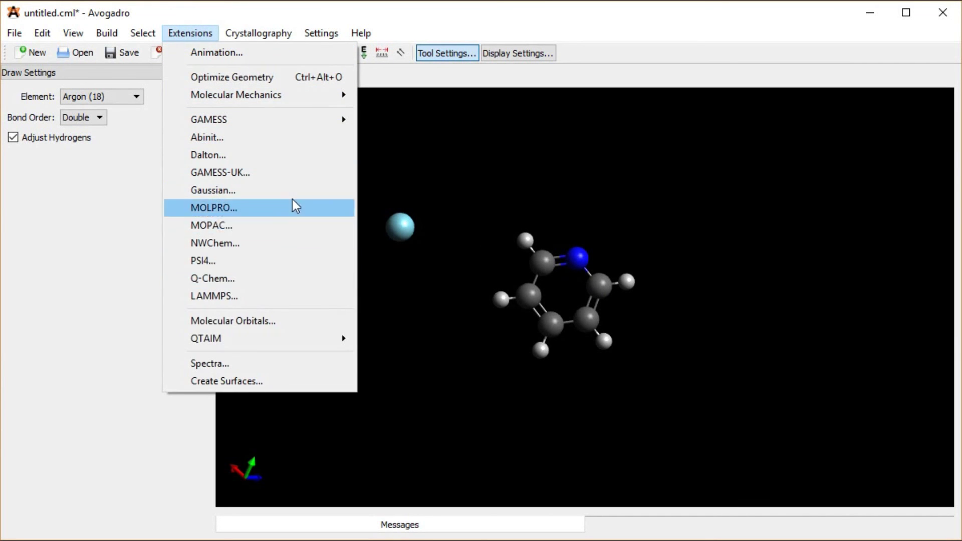
click(191, 31)
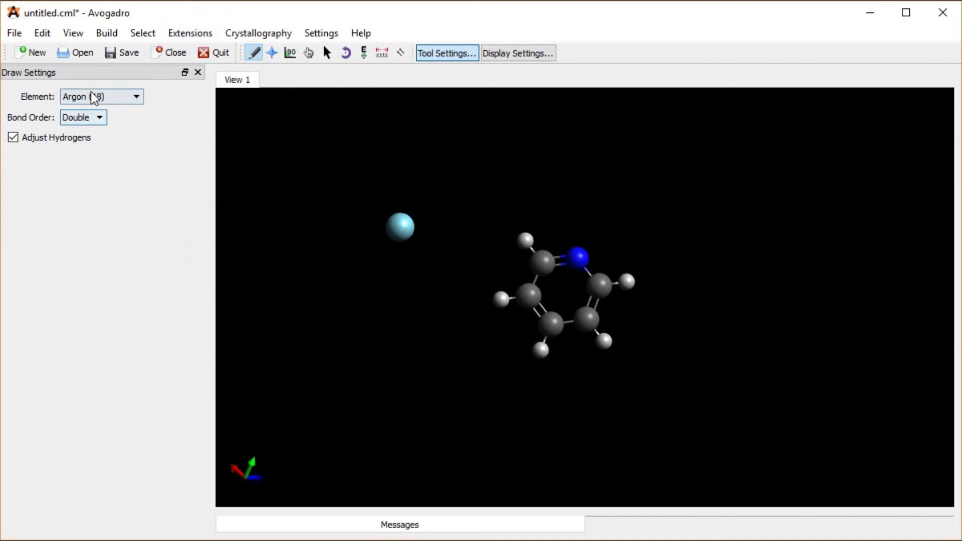